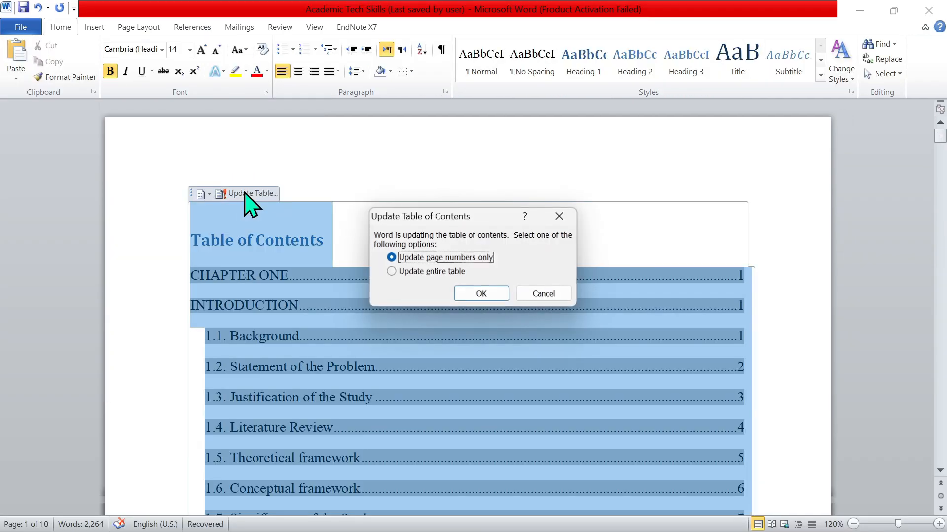
Choose to update the entire table of contents.
click(391, 272)
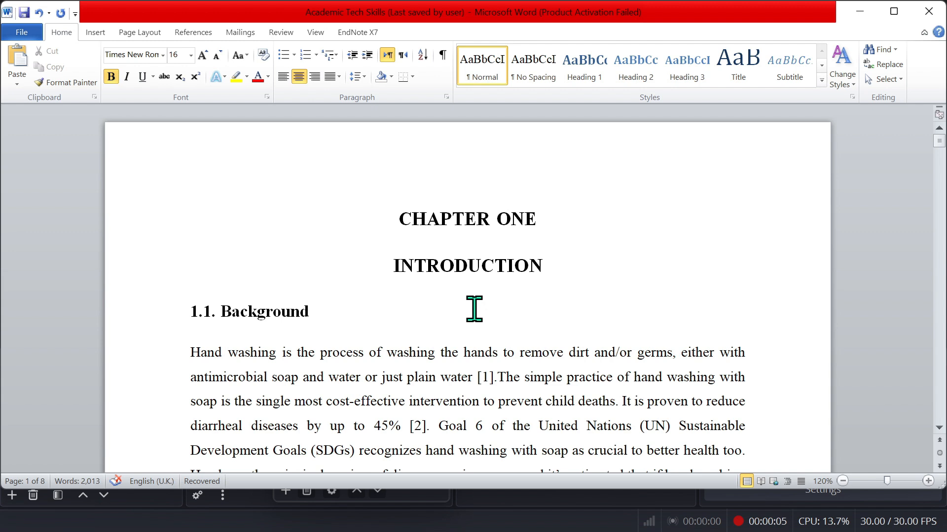
Scroll through Chapter One to review its title and section headings.
drag(553, 265, 424, 228)
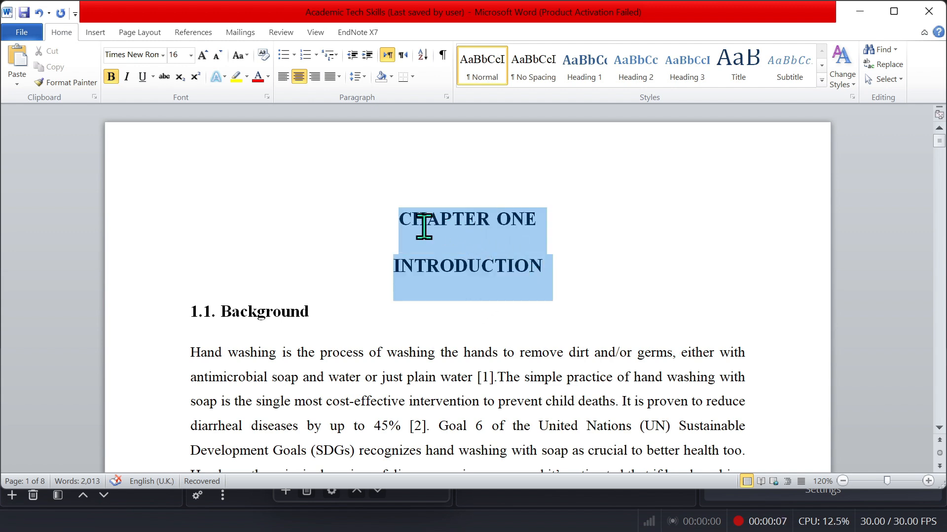
click(282, 310)
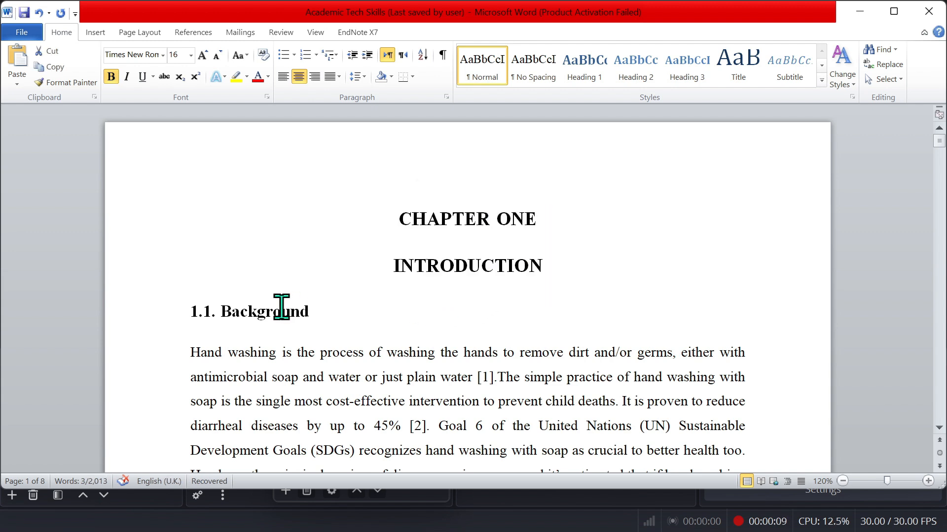
click(940, 405)
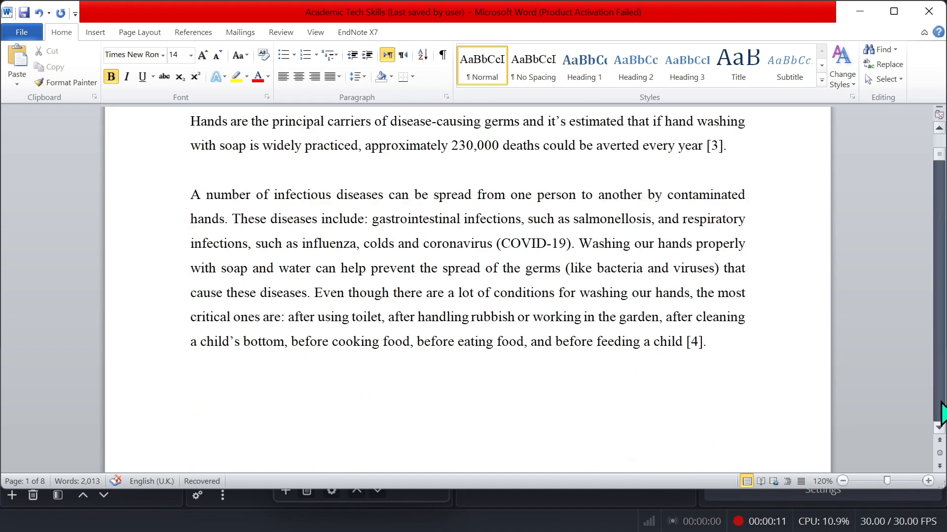
click(940, 403)
click(940, 403)
click(941, 403)
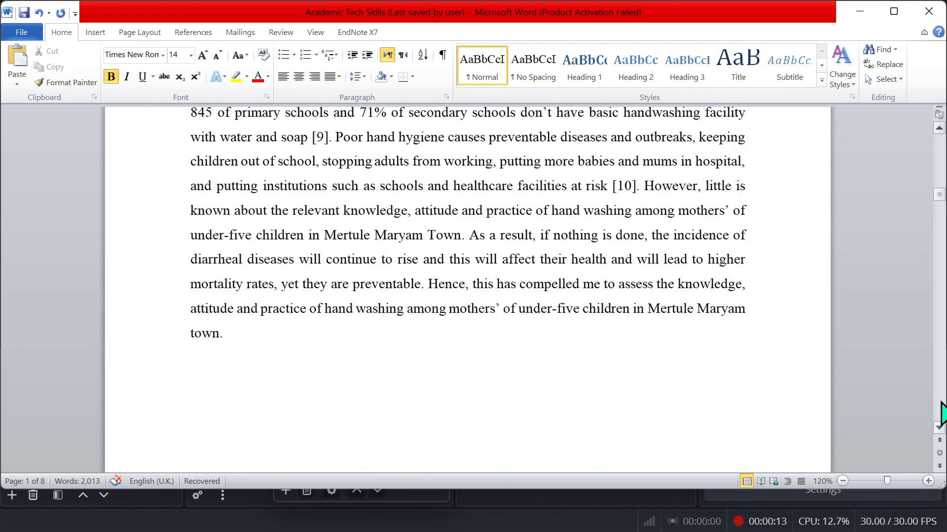
click(941, 403)
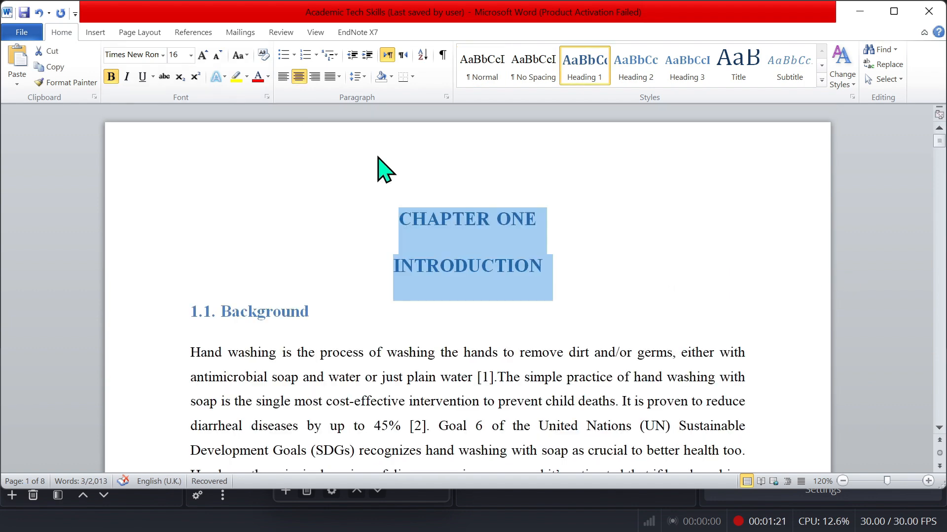
click(440, 174)
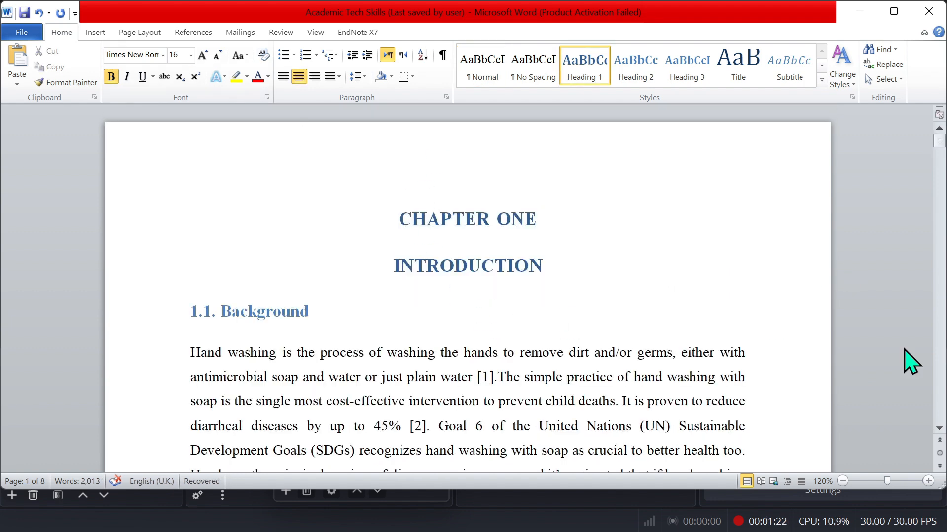
Apply the Heading 2 style to the '1.2. Statement of the Problem' heading and grow its font to 14.
click(940, 391)
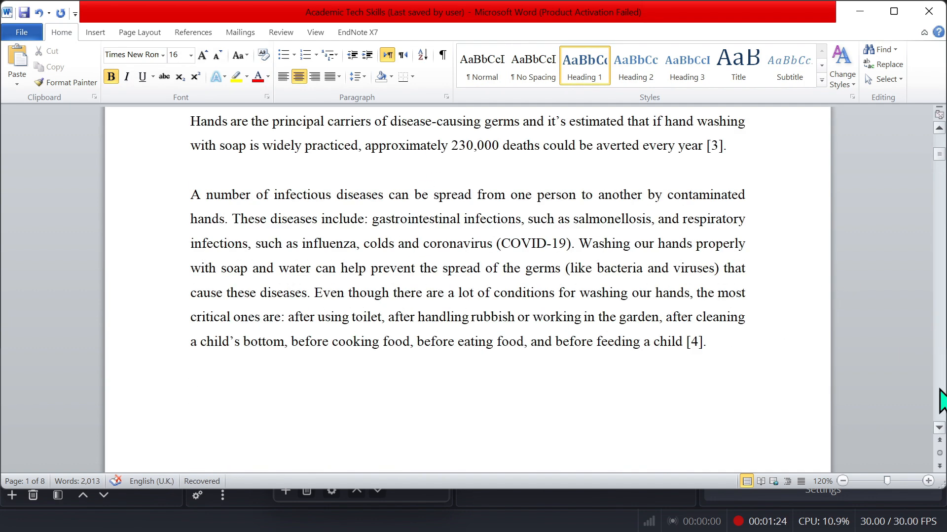
click(939, 390)
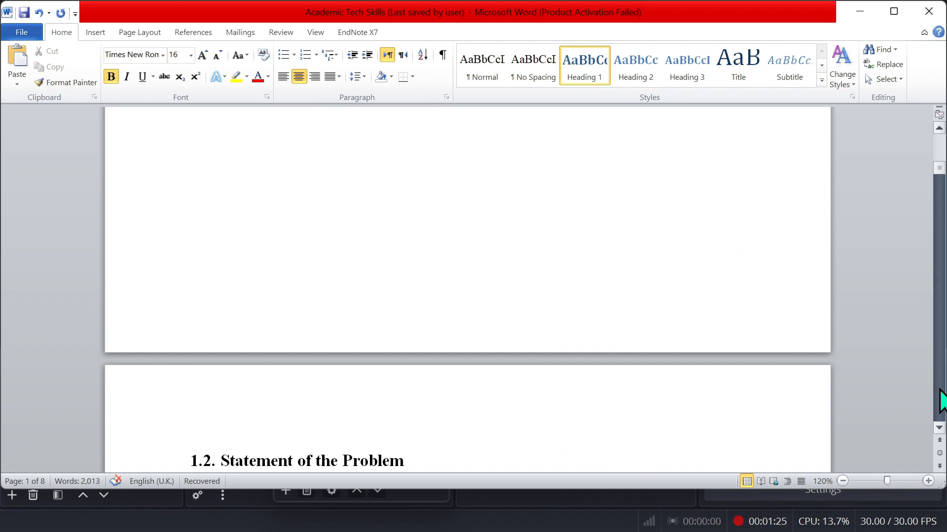
click(400, 460)
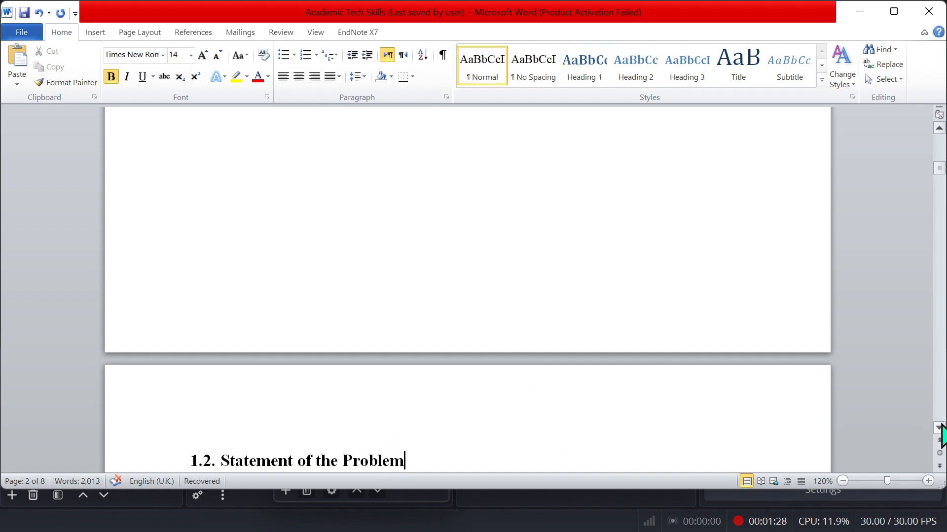
scroll(942, 433, down, 2)
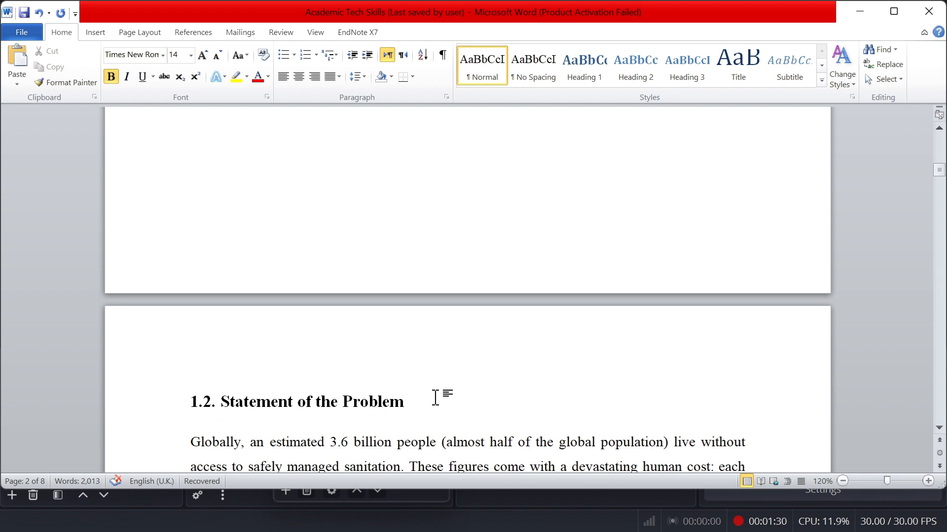
drag(435, 397, 188, 414)
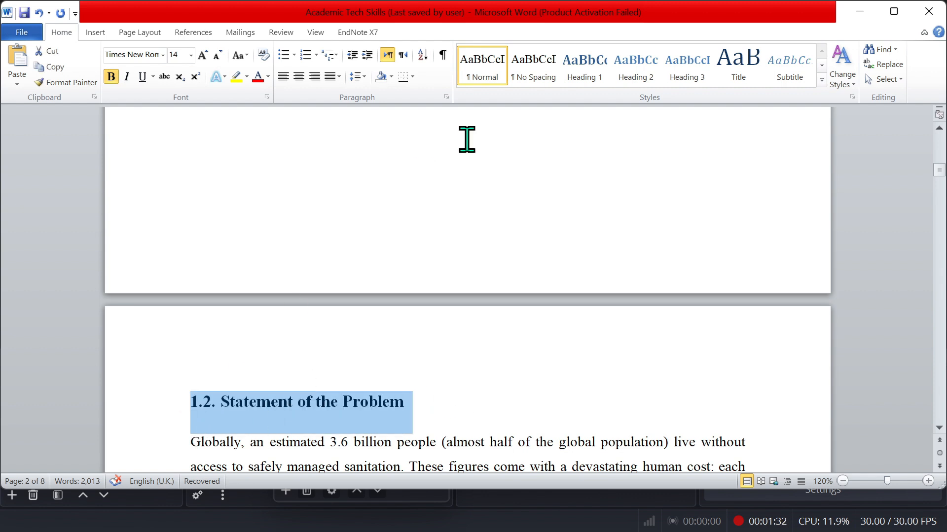
click(642, 74)
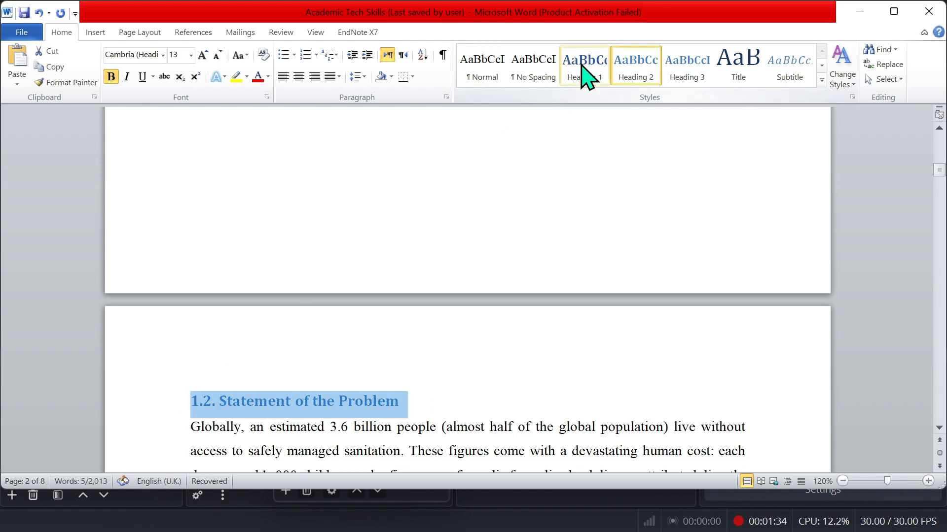
click(202, 55)
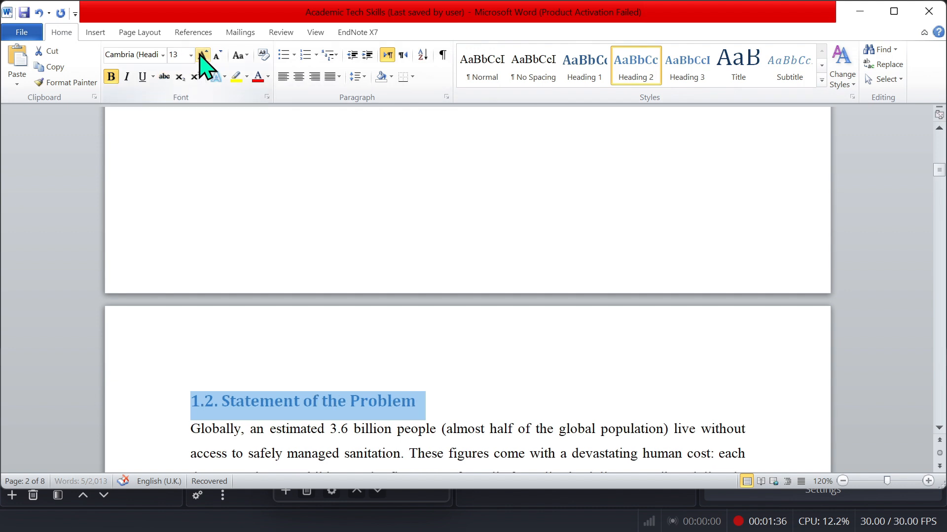
Set the 1.2 heading's font to Times New Roman and add space after the paragraph.
click(141, 54)
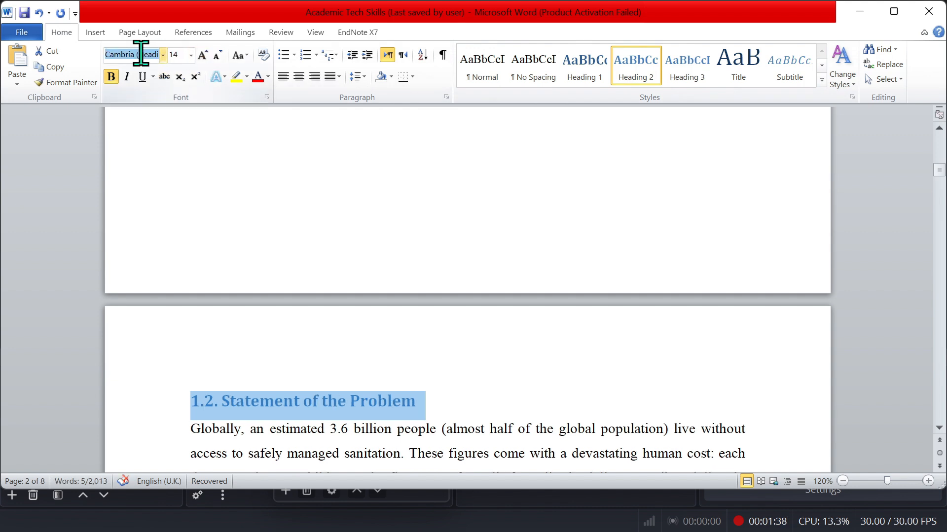
text(Times New Roman)
key(Return)
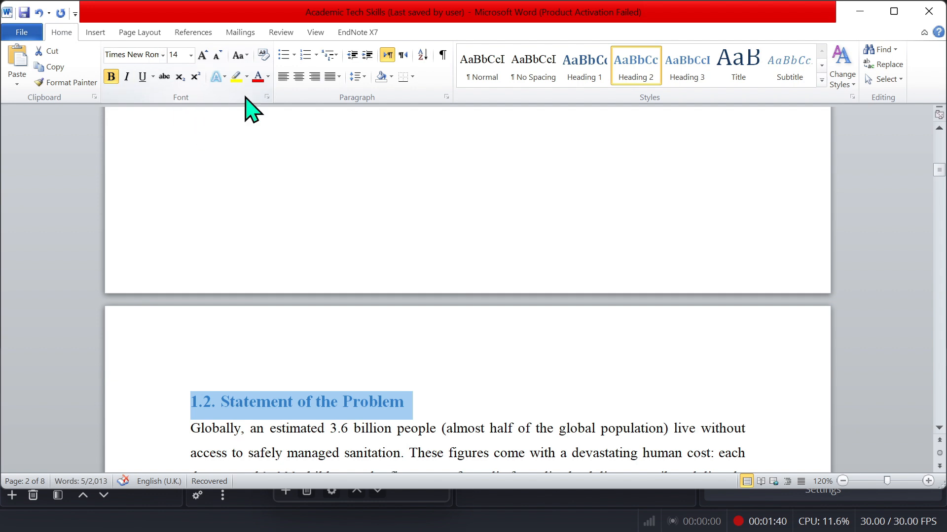
click(358, 77)
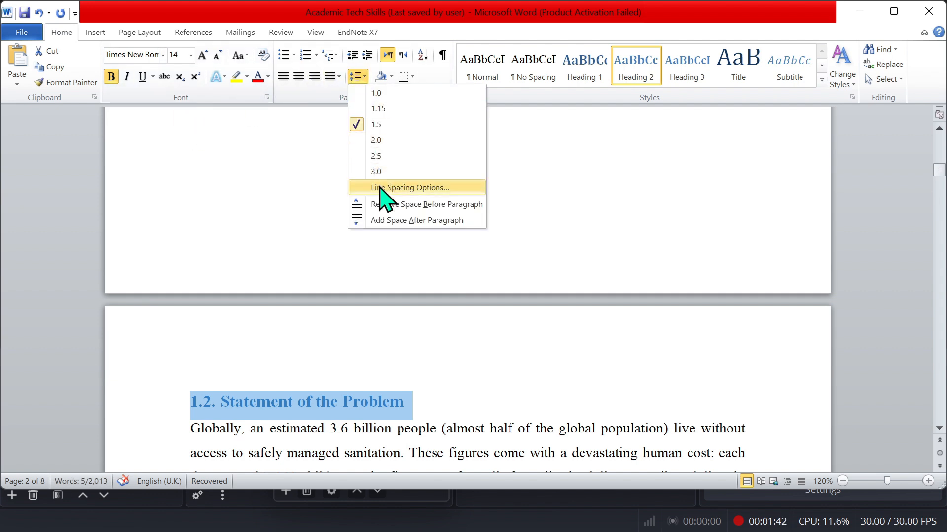
click(387, 220)
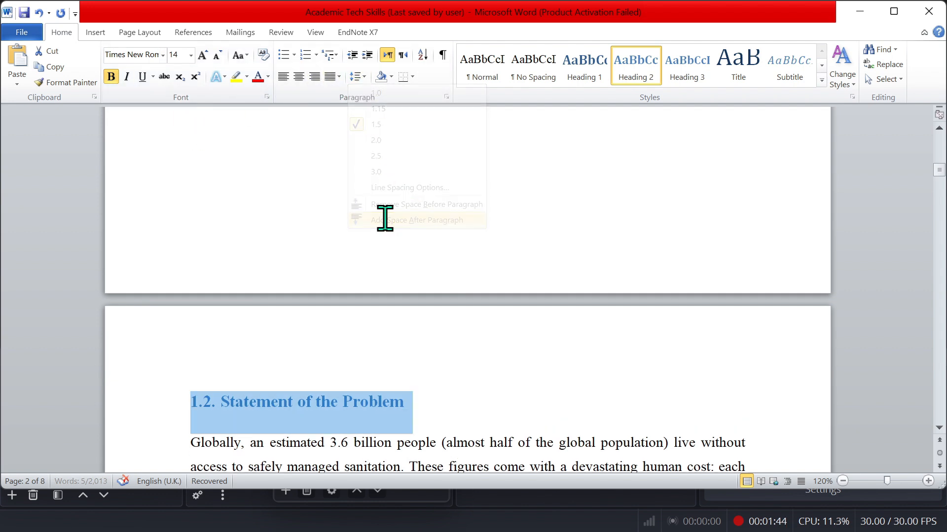
click(389, 375)
click(364, 426)
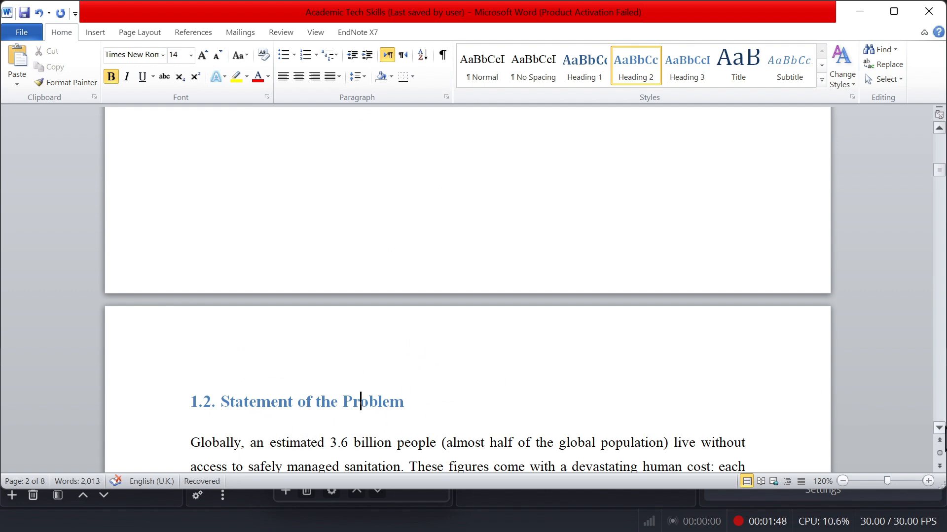
Apply the Heading 2 style to the '1.3. Justification of the Study' heading and grow its font to 14.
scroll(942, 430, down, 2)
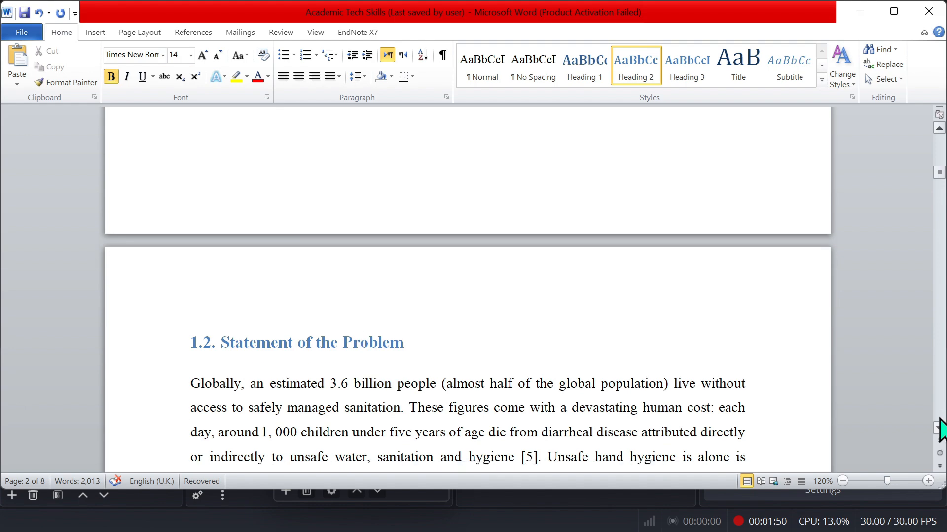
scroll(939, 422, down, 10)
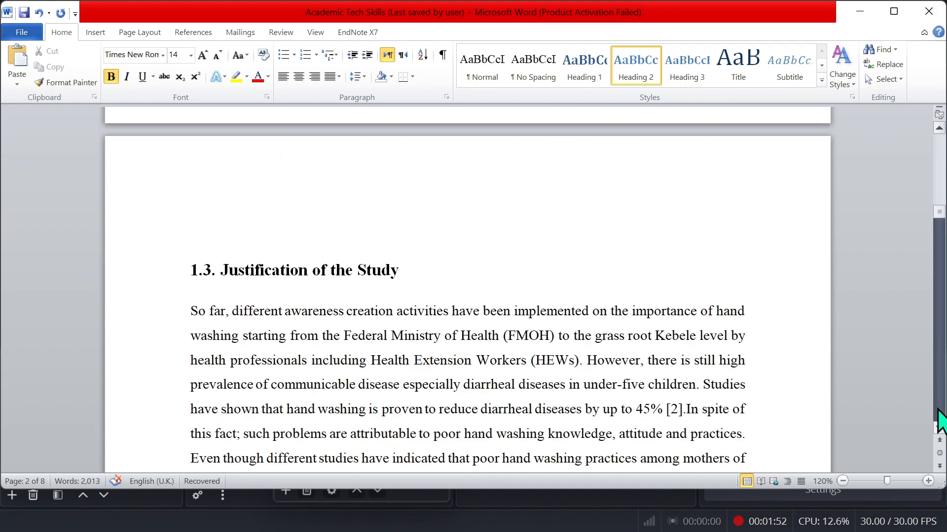
drag(408, 270, 186, 270)
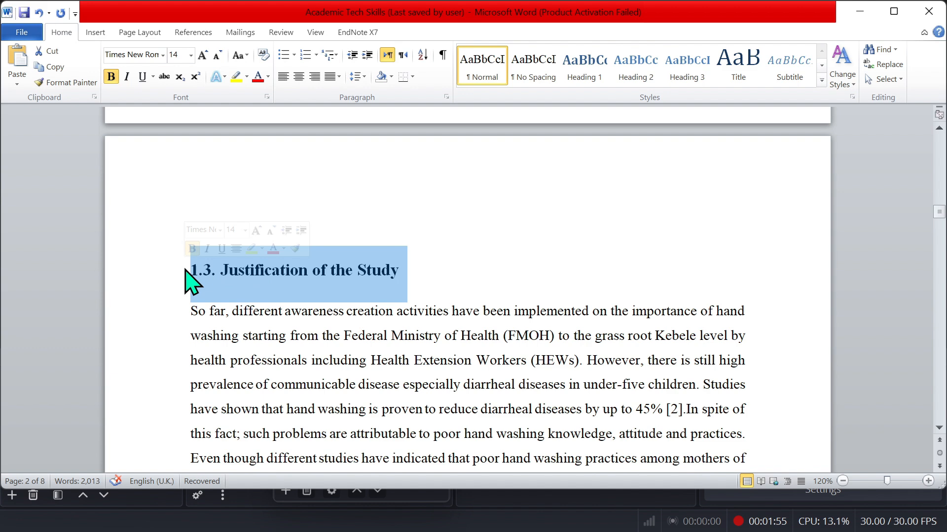
click(631, 81)
click(202, 54)
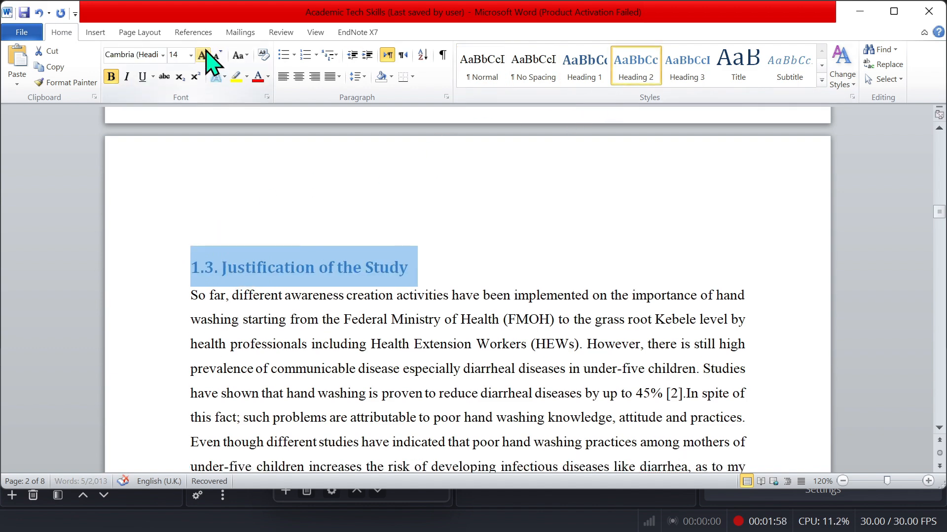
Set the 1.3 heading's font to Times New Roman and add space after the paragraph.
click(144, 55)
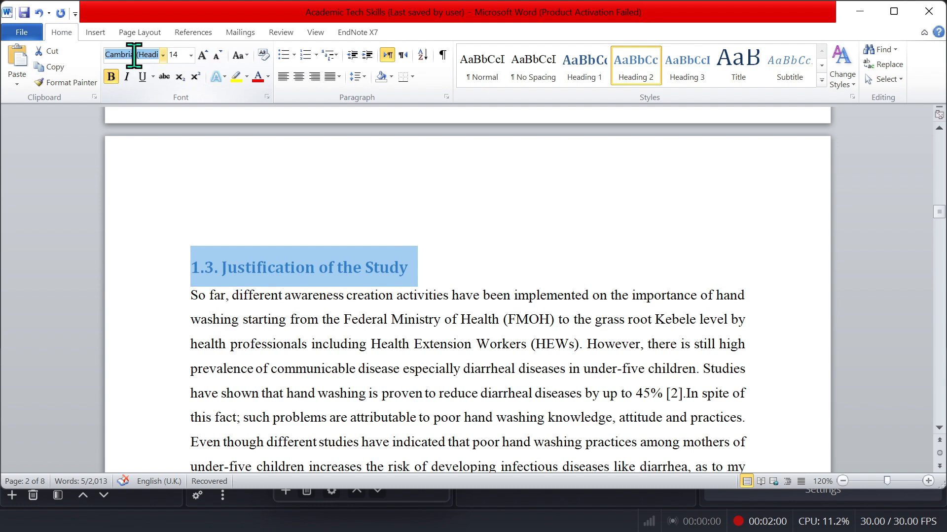
text(Times New Ron)
key(Return)
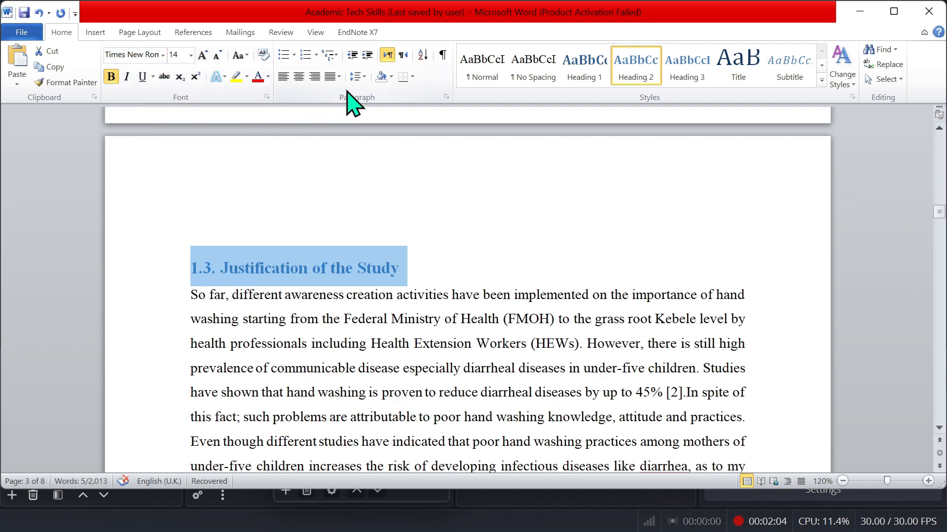
click(362, 76)
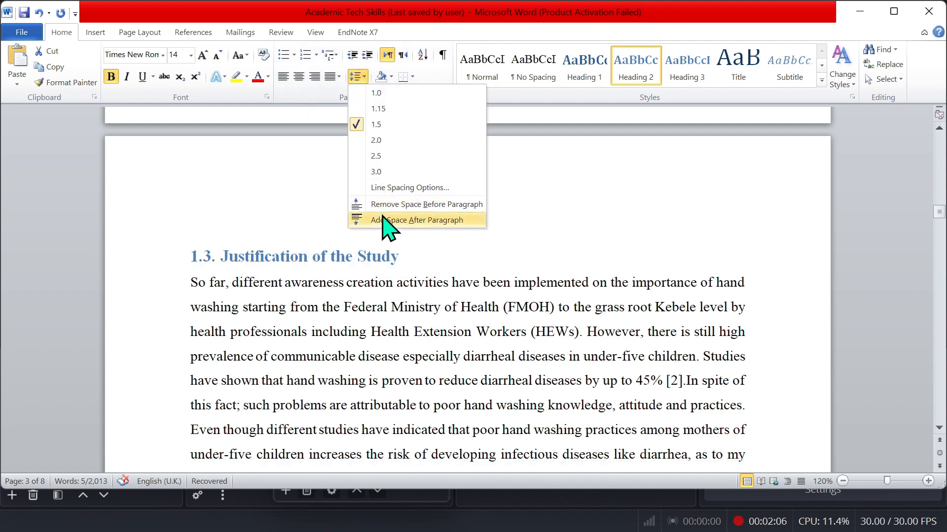
click(383, 218)
Delete the empty line above the 1.3 heading.
click(324, 198)
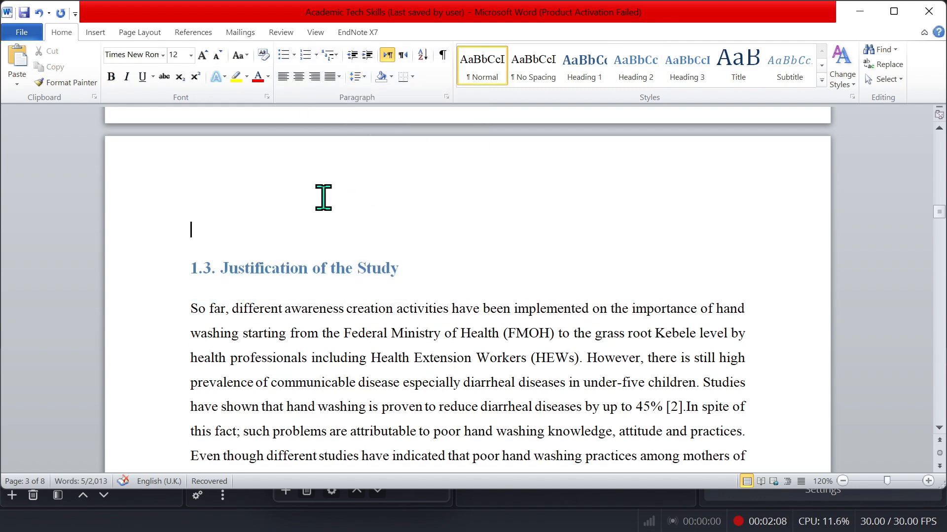
key(Delete)
click(338, 190)
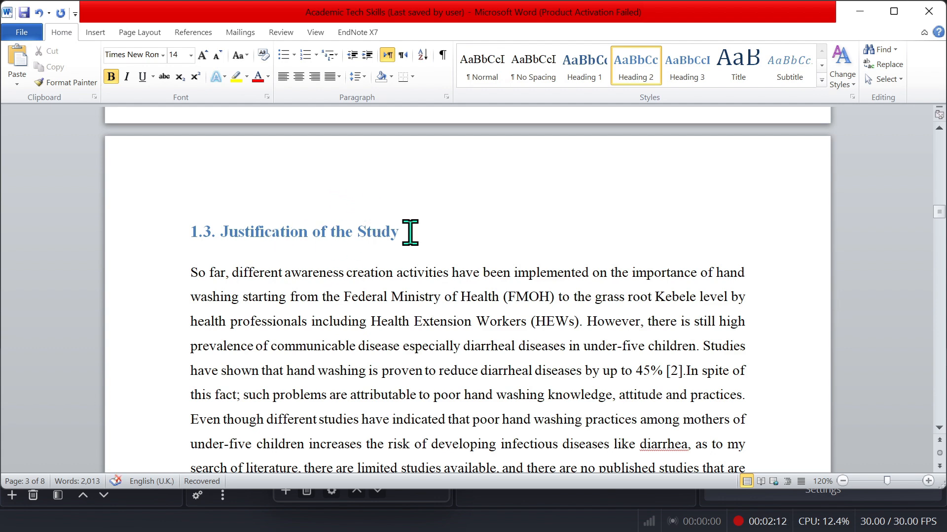
Scroll through the remaining pages to check the formatting of the other section headings.
click(943, 406)
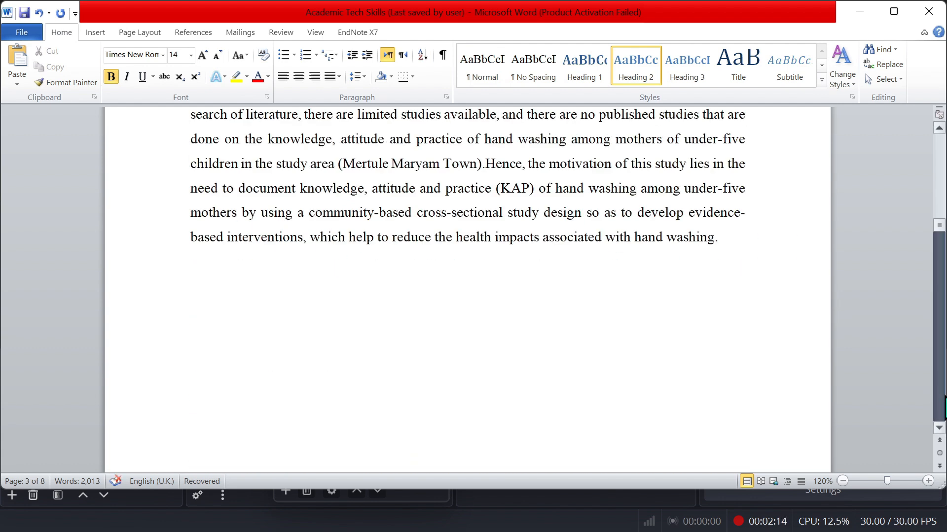
click(943, 407)
click(943, 407)
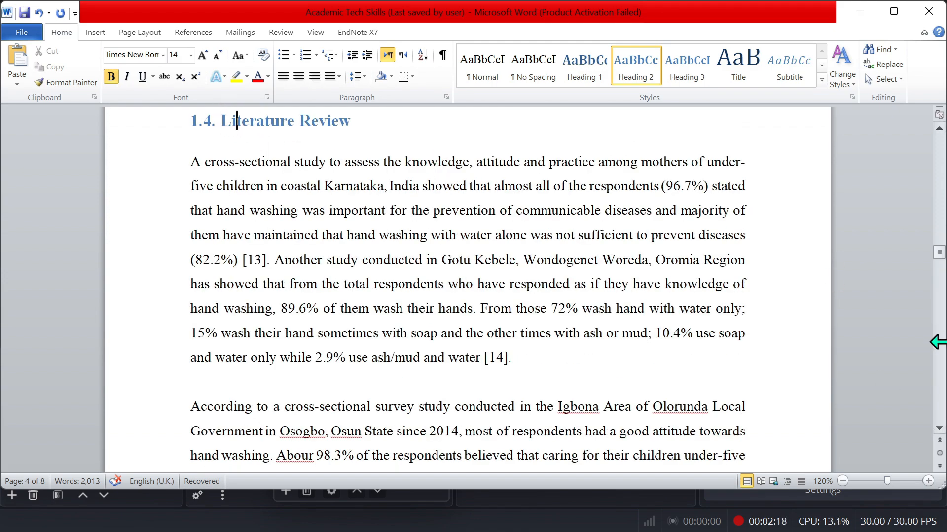
click(943, 407)
click(943, 407)
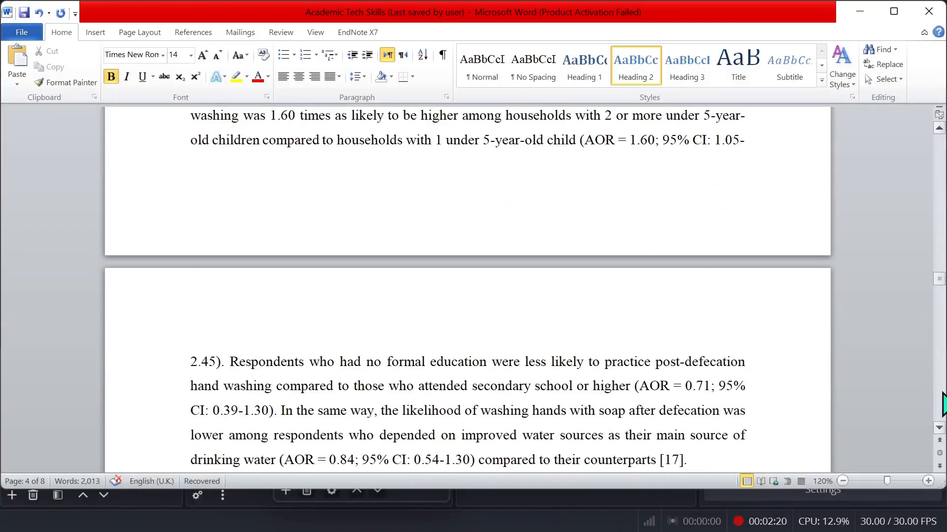
click(943, 407)
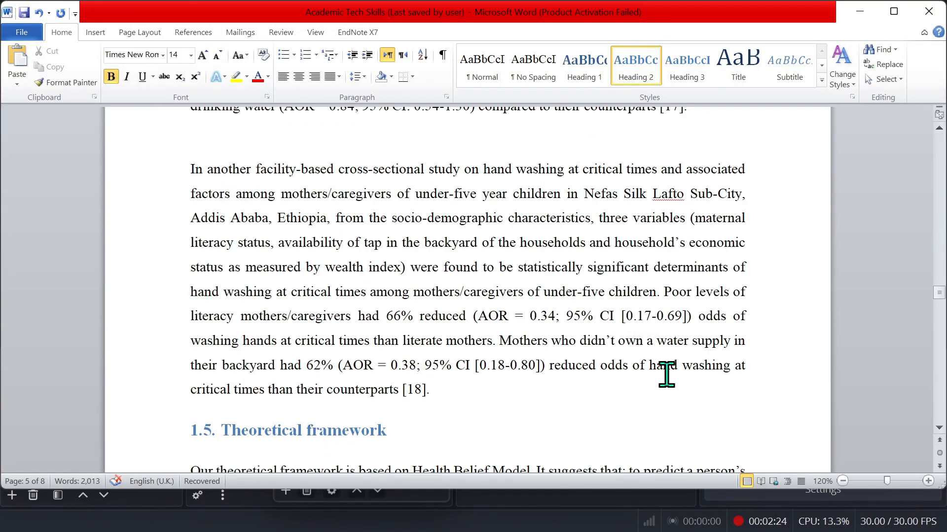
click(943, 408)
click(944, 408)
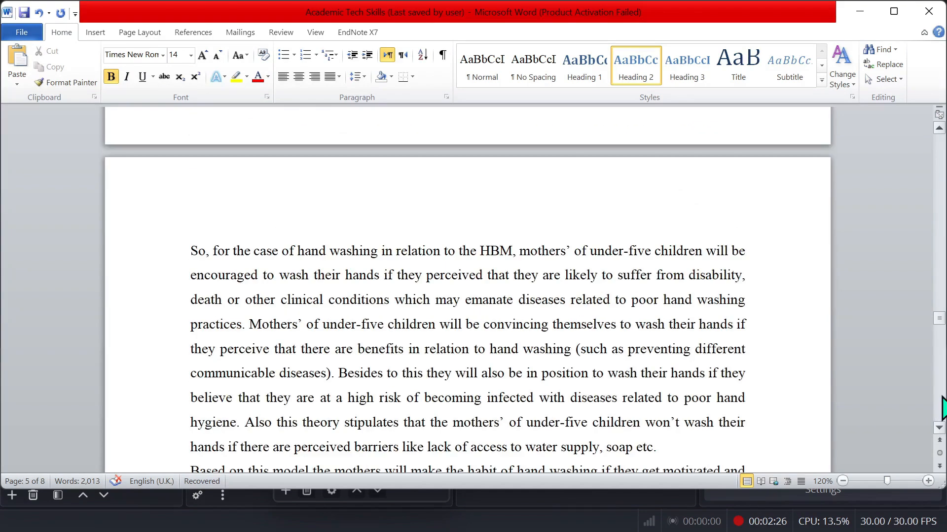
click(943, 408)
click(944, 408)
click(944, 408)
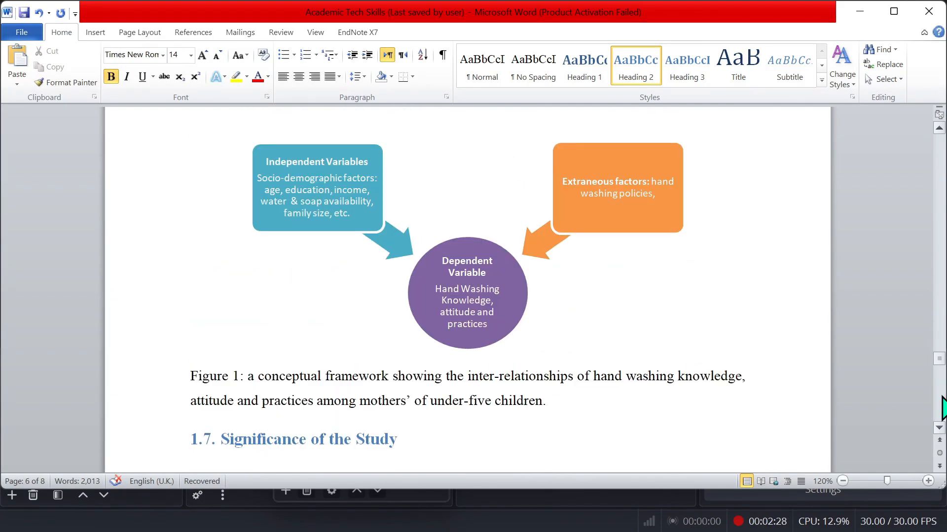
click(943, 409)
click(943, 408)
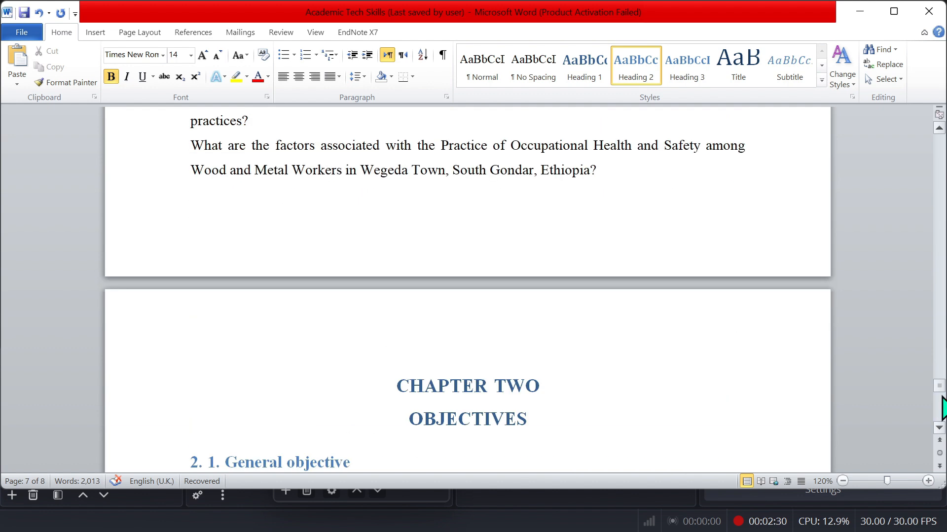
Insert an Automatic Table 2 table of contents on the empty line above the Chapter One heading.
click(485, 416)
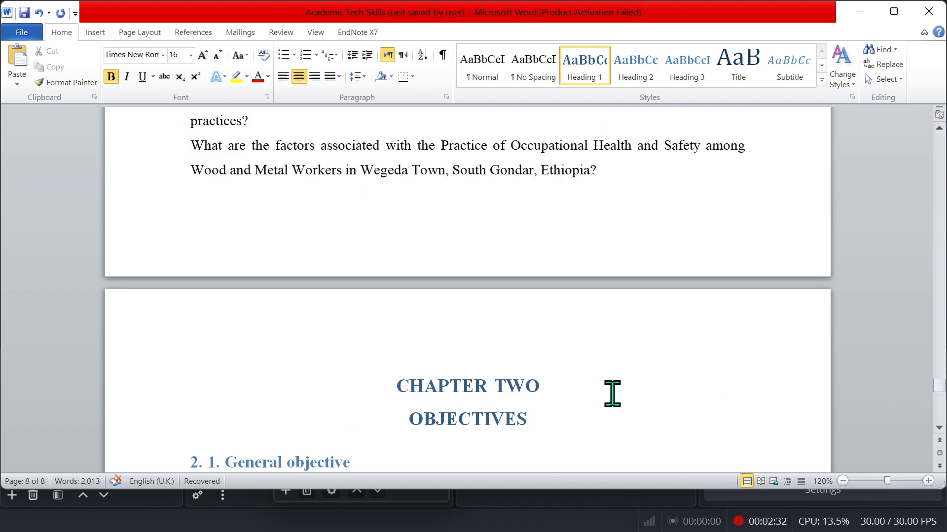
click(305, 458)
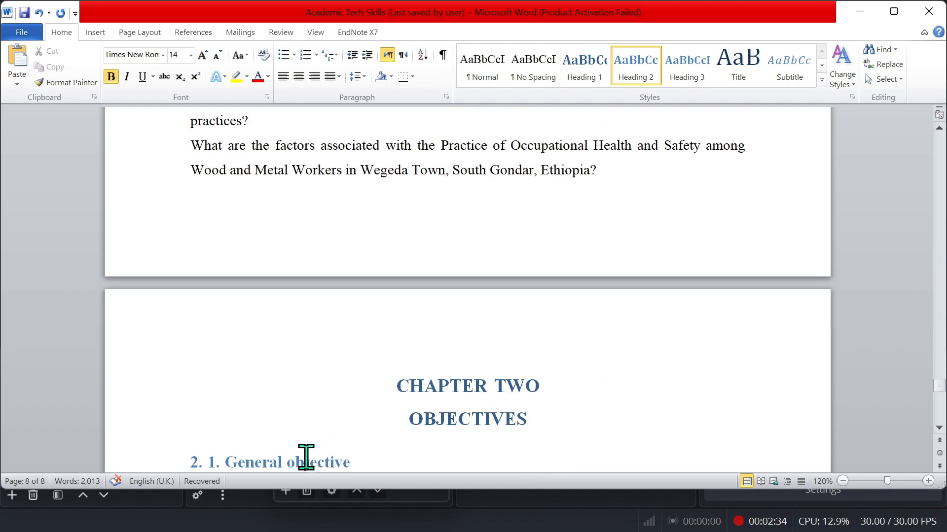
click(940, 413)
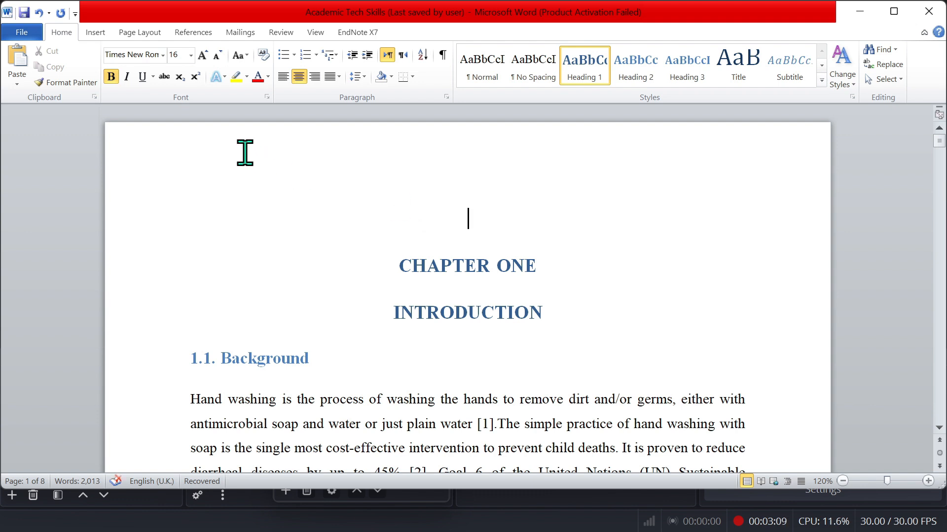
click(193, 33)
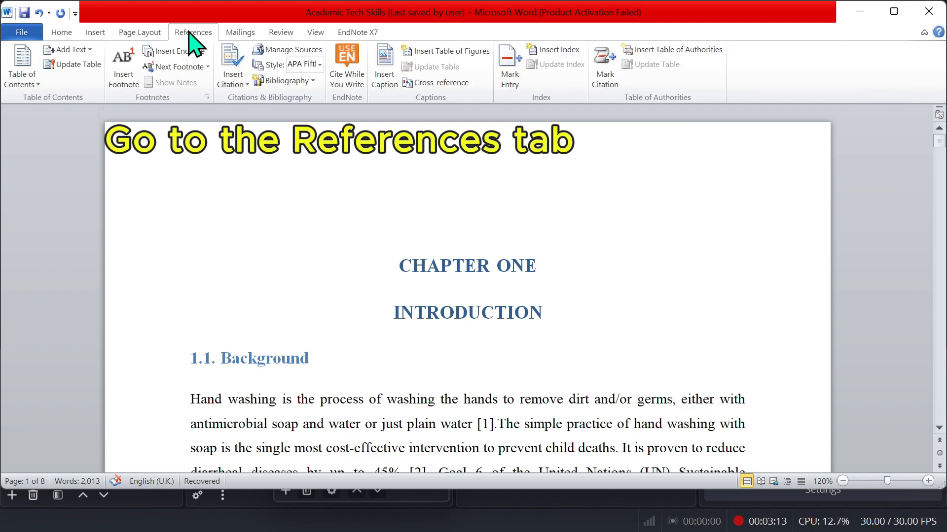
click(36, 86)
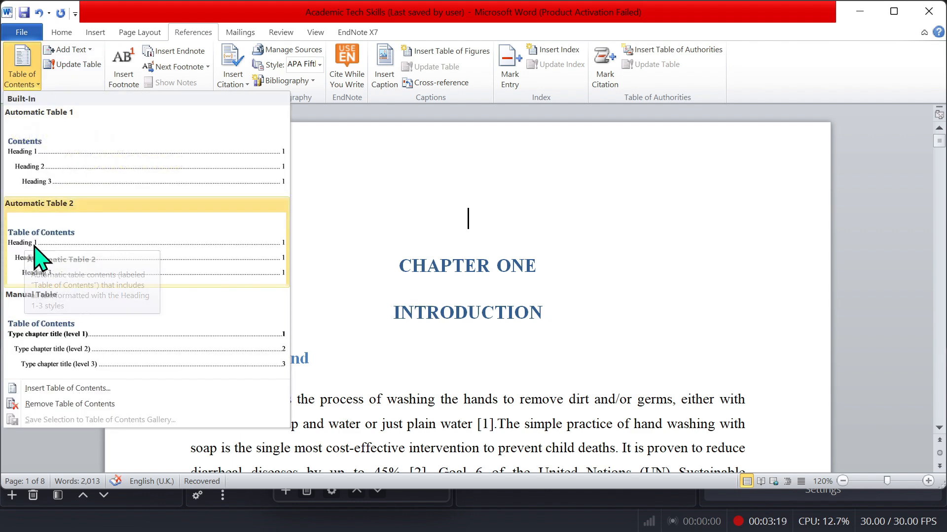
click(67, 254)
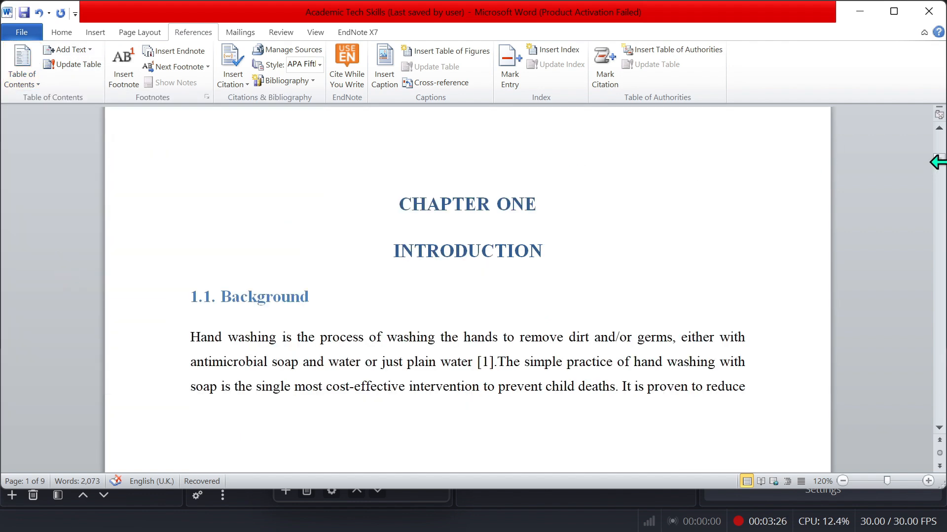
Review the entries of the inserted table of contents and return to the Chapter One heading.
scroll(940, 148, up, 10)
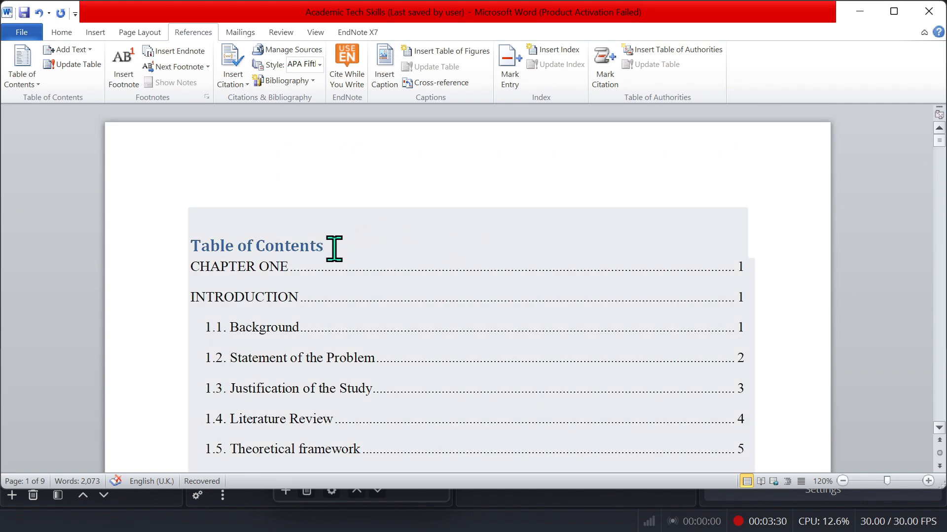
click(247, 282)
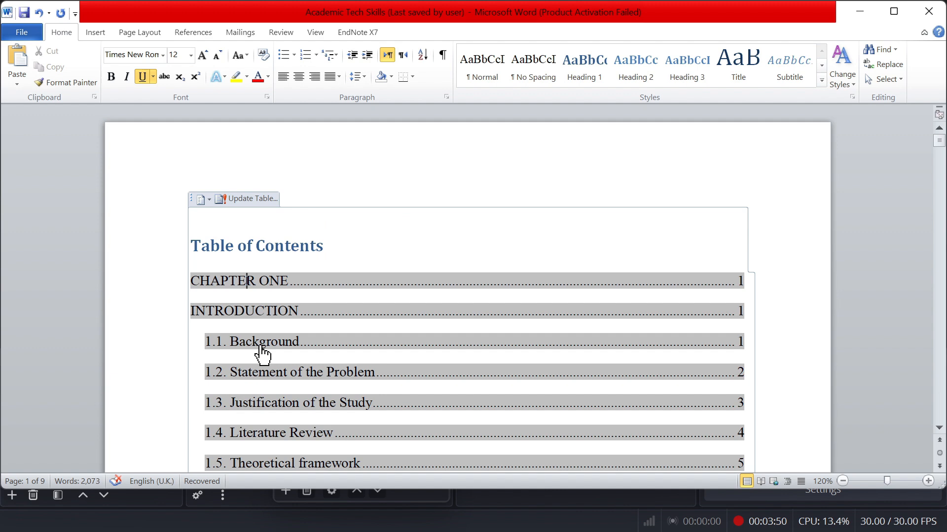
ctrl+click(260, 346)
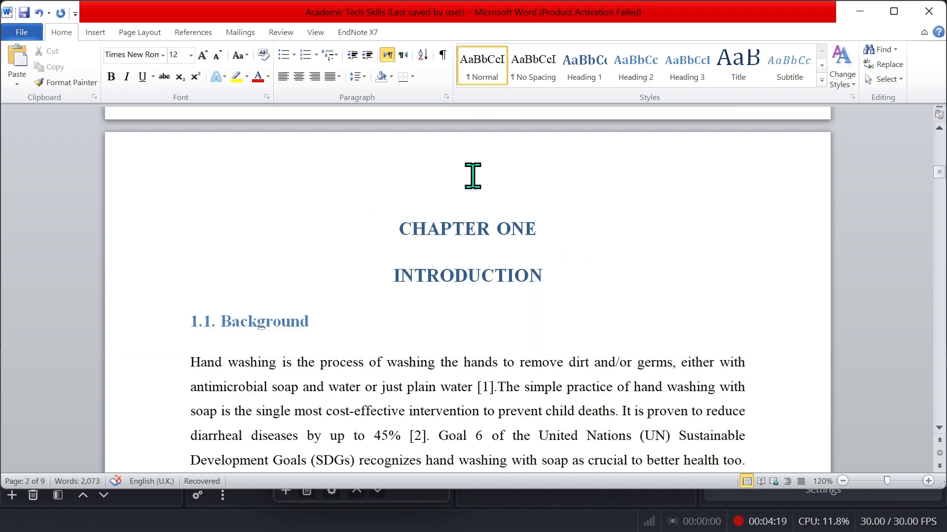
click(473, 176)
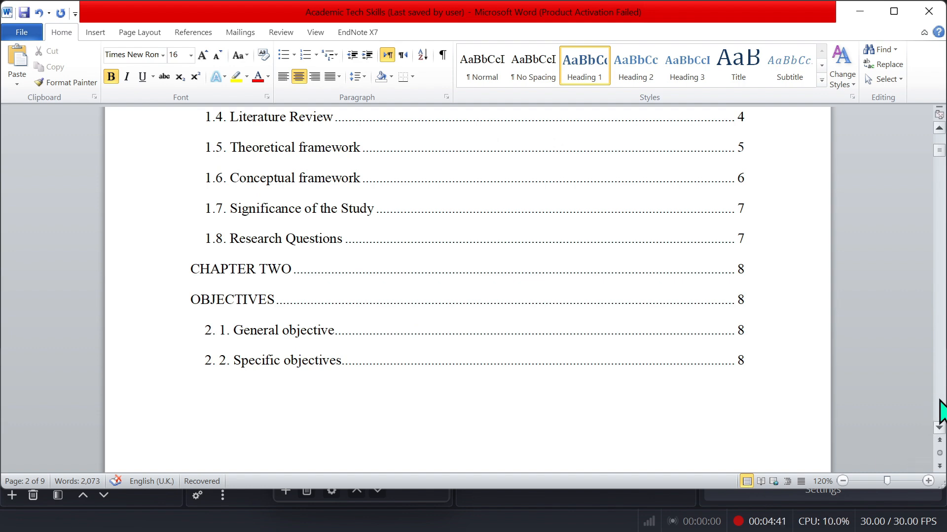
click(940, 410)
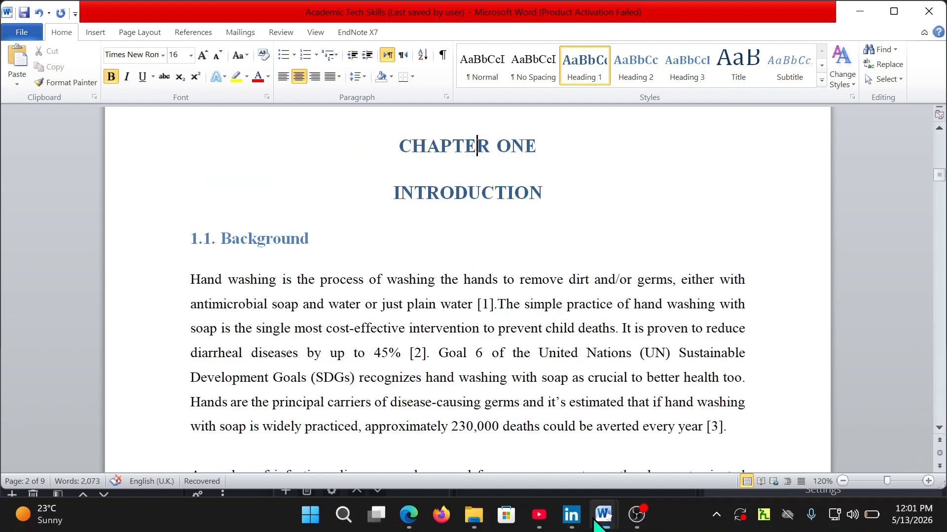
Switch to the Habtamu's Body document and select the Chapter Three text through the end of section 3.2.
mouse_move(596, 522)
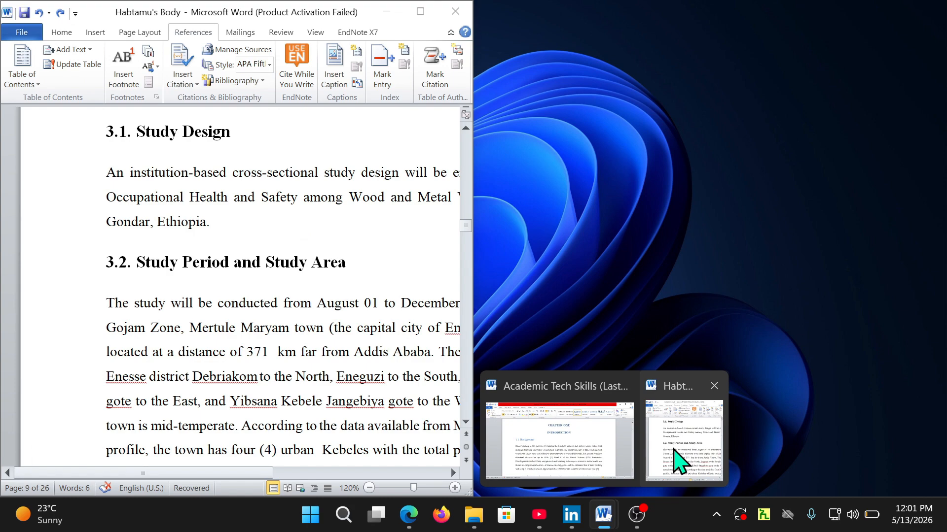
click(674, 449)
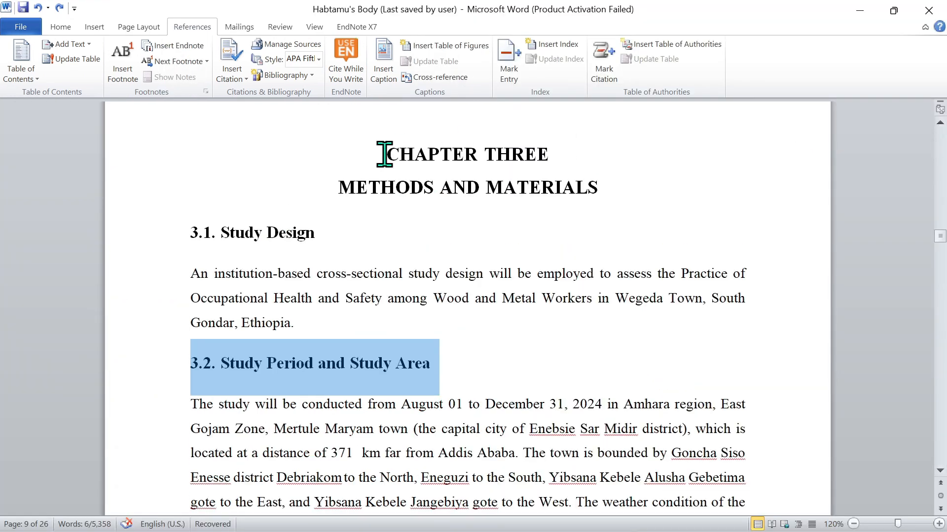
drag(384, 154, 423, 448)
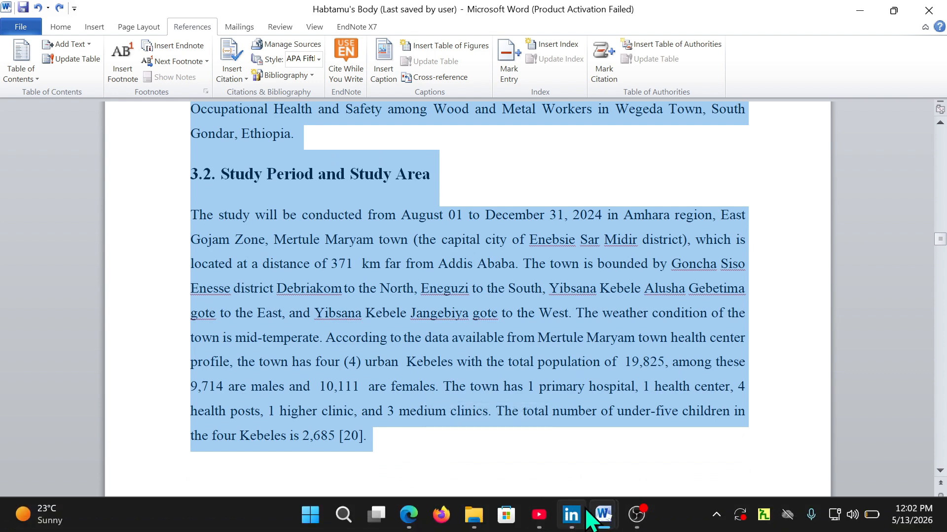
Paste the copied Chapter Three text at the end of the Academic Tech Skills document.
mouse_move(605, 517)
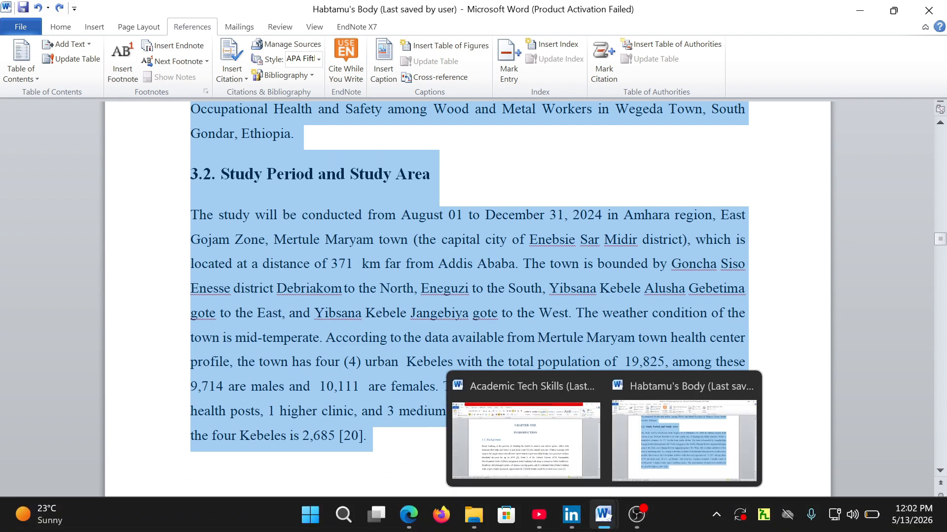
click(493, 446)
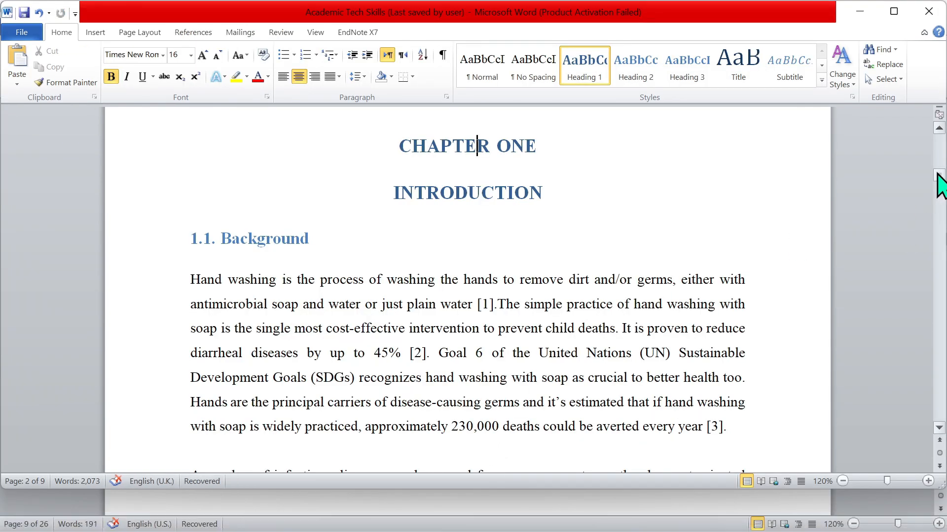
drag(940, 184, 939, 428)
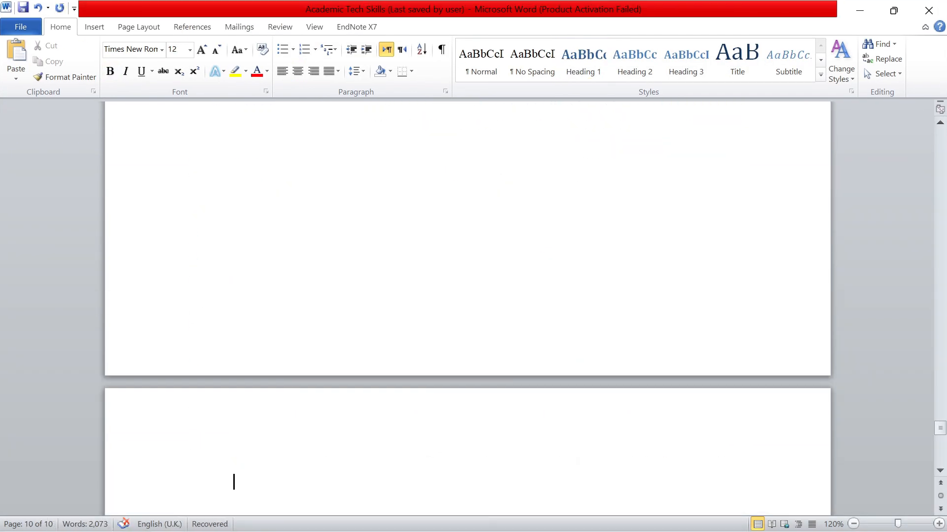
key(ctrl+v)
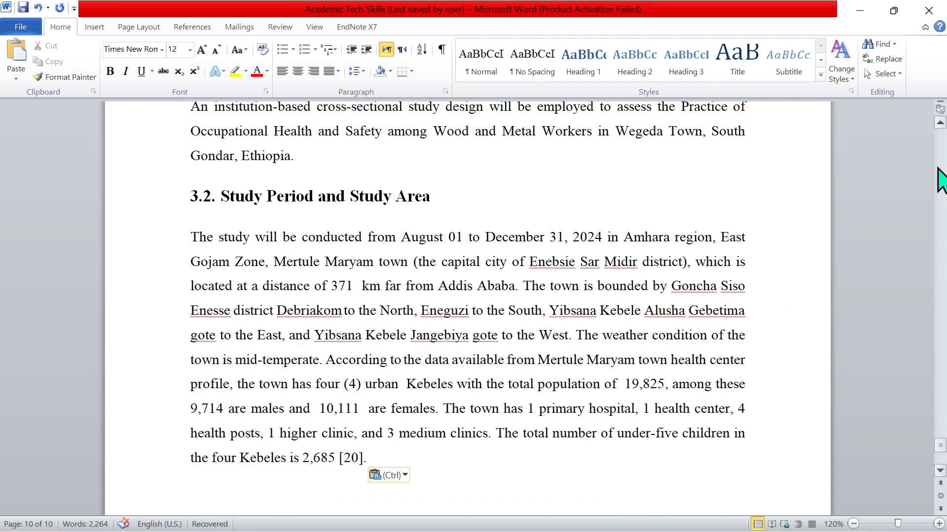
Apply the Heading 1 style to the 'CHAPTER THREE' and 'METHODS AND MATERIALS' title lines and center them.
click(940, 163)
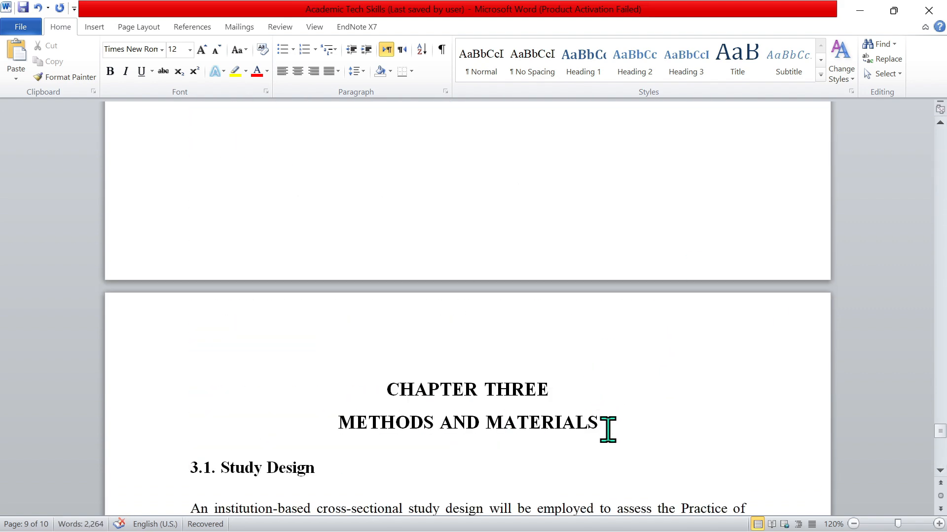
drag(599, 423, 434, 393)
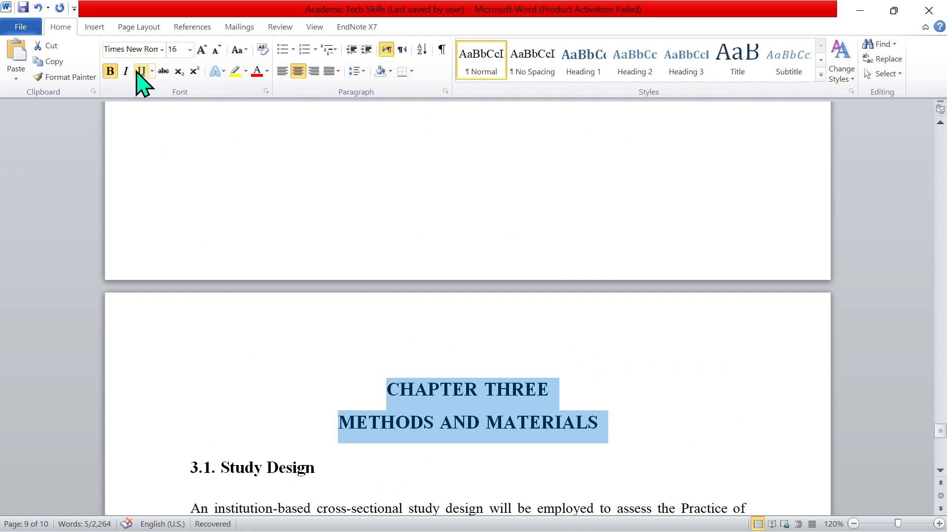
click(593, 60)
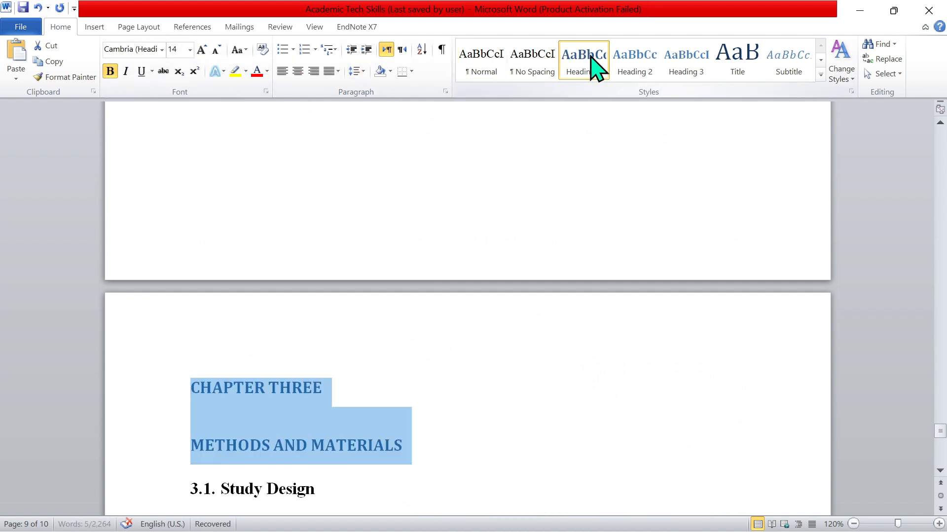
click(297, 71)
Set the Chapter Three title font to Times New Roman and grow it to size 16.
click(128, 48)
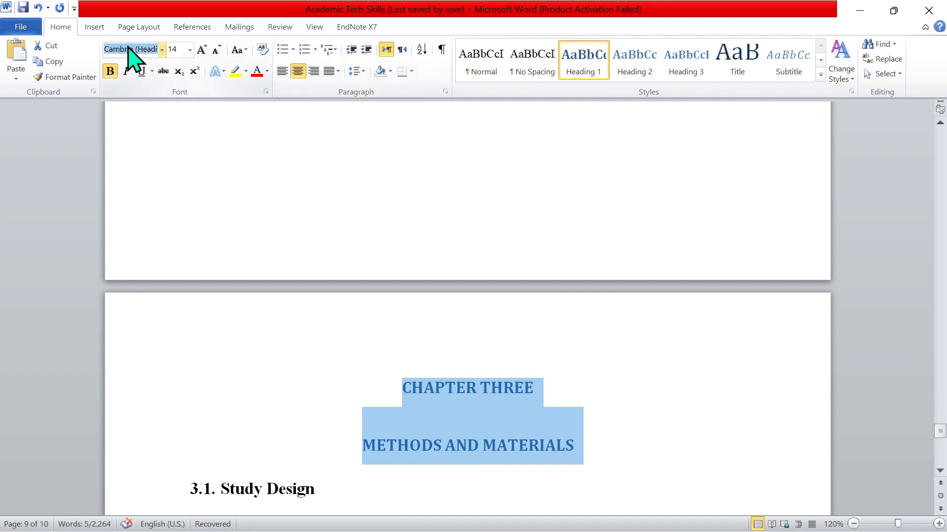
text(Times New Roman)
key(Return)
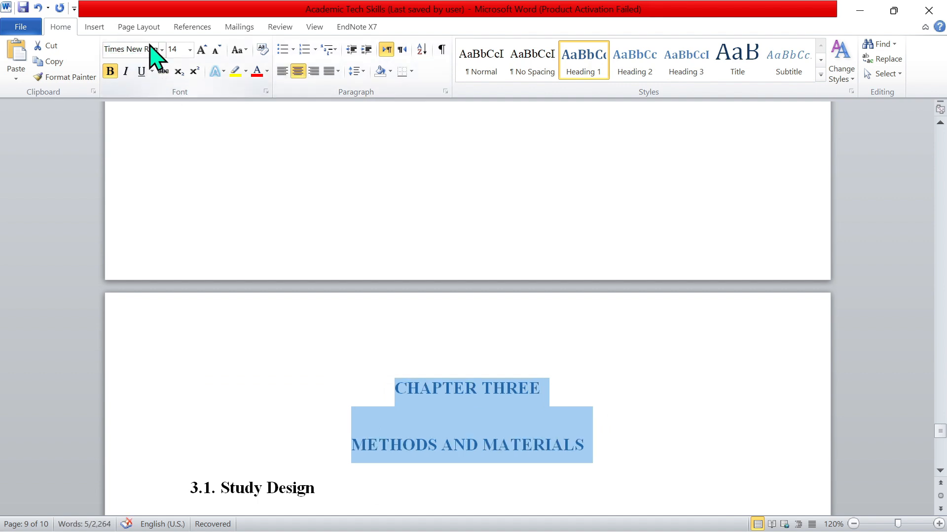
click(205, 50)
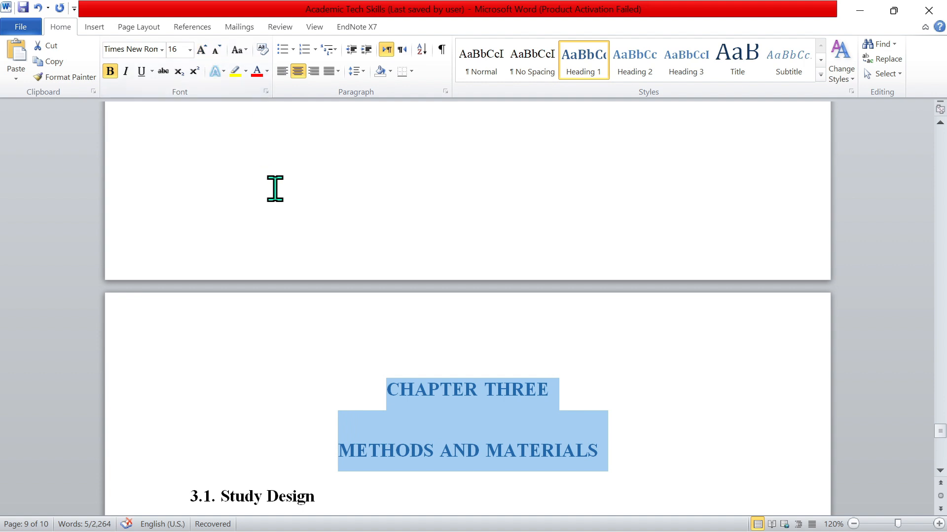
Remove the space before the Chapter Three title paragraphs and add space after them.
click(361, 72)
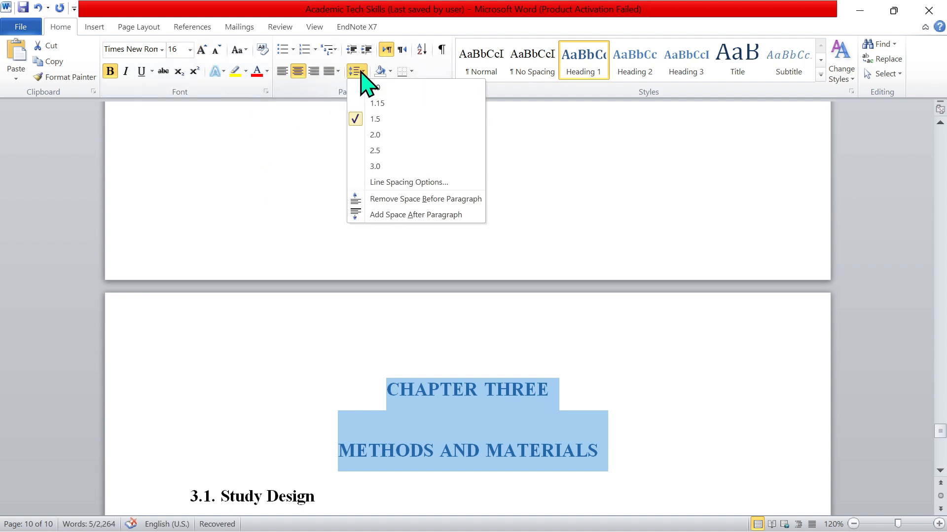
click(396, 199)
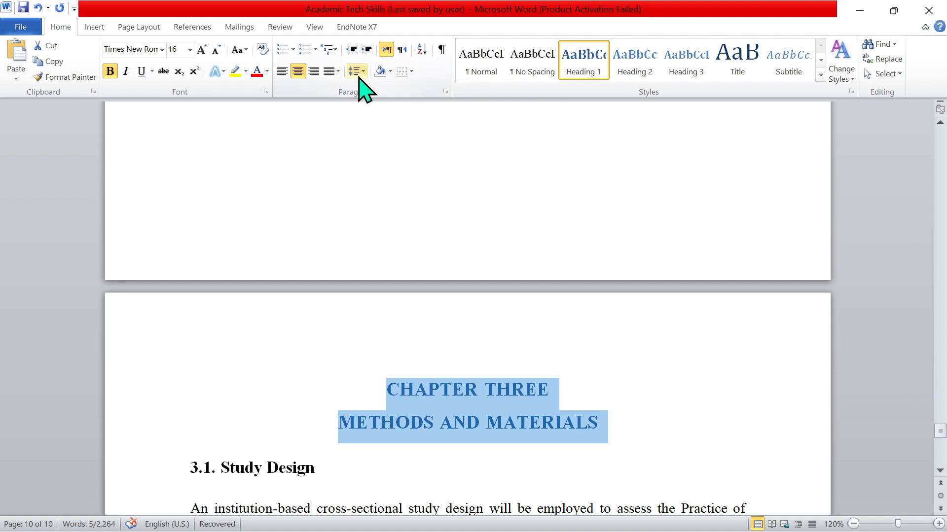
click(359, 73)
click(385, 199)
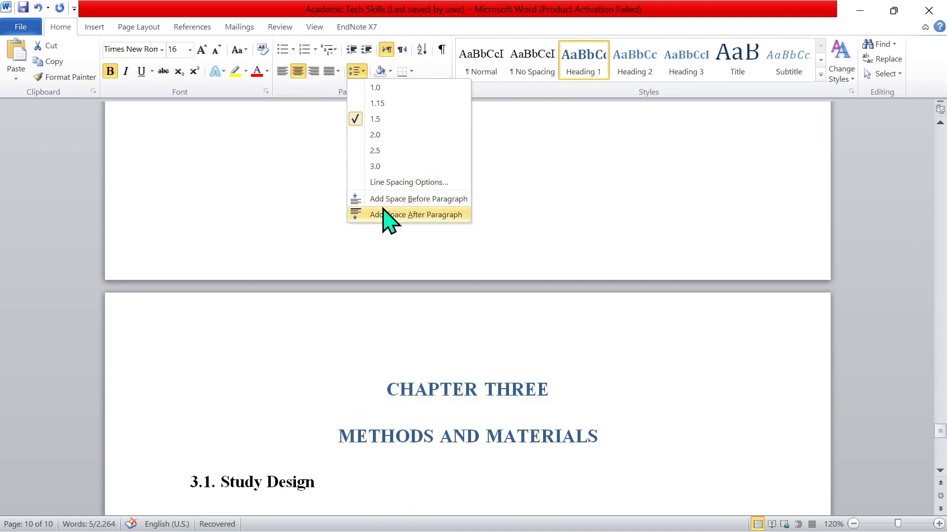
click(389, 215)
Apply the Heading 2 style to the '3.1. Study Design' heading.
click(335, 478)
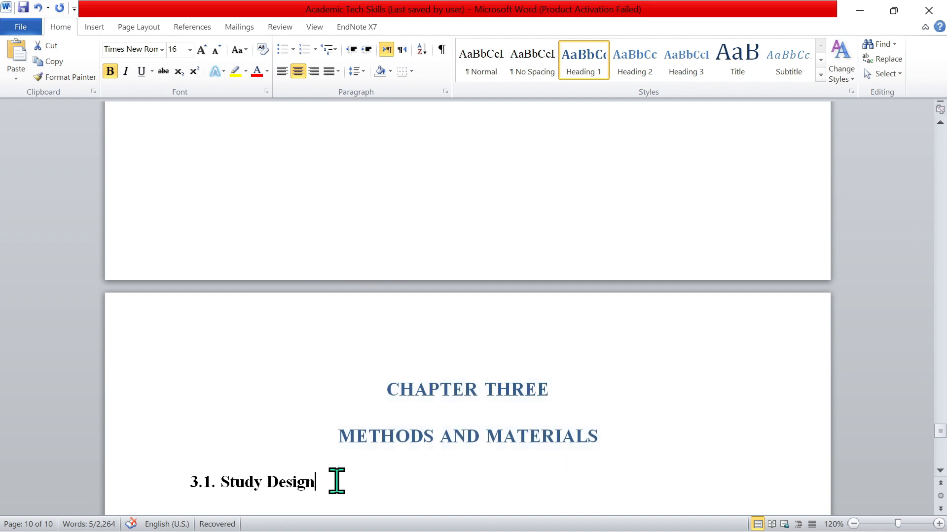
drag(334, 480, 184, 480)
key(ctrl+alt+2)
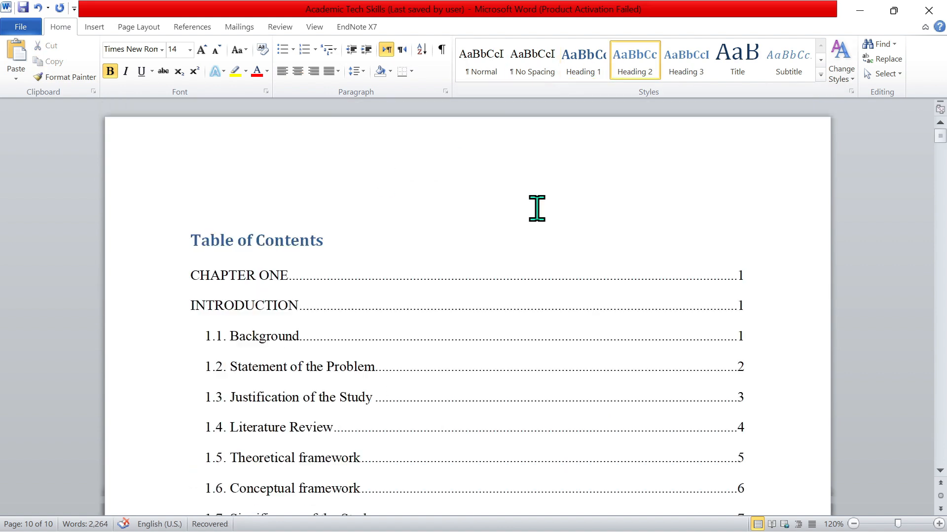
Update the entire table of contents.
click(225, 231)
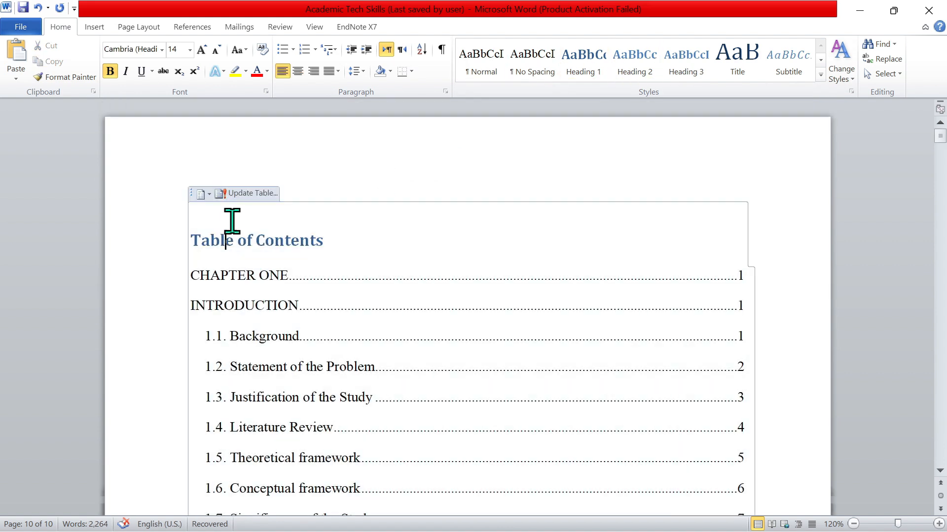
click(245, 193)
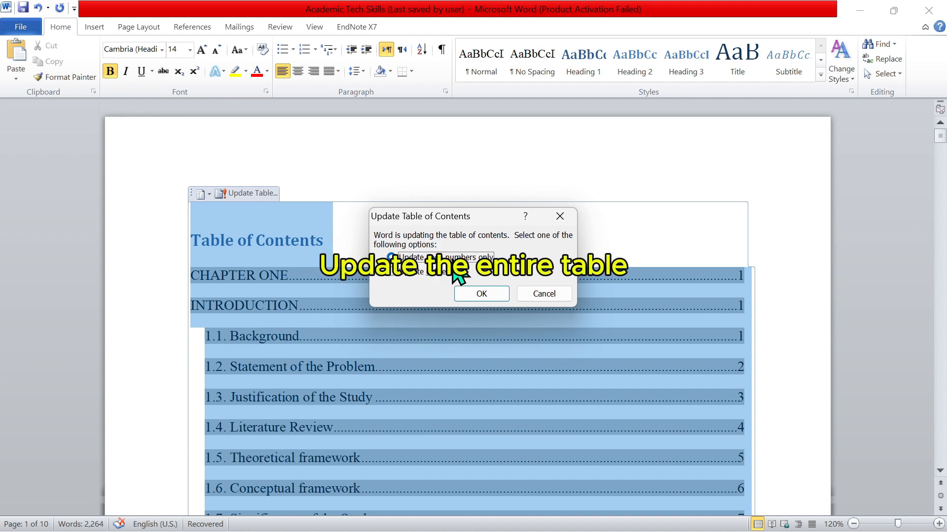
click(396, 273)
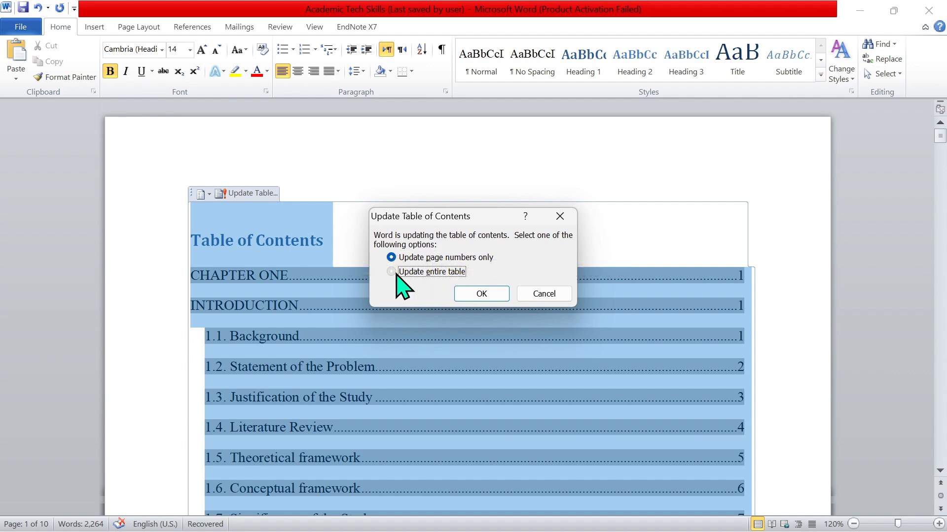
click(473, 296)
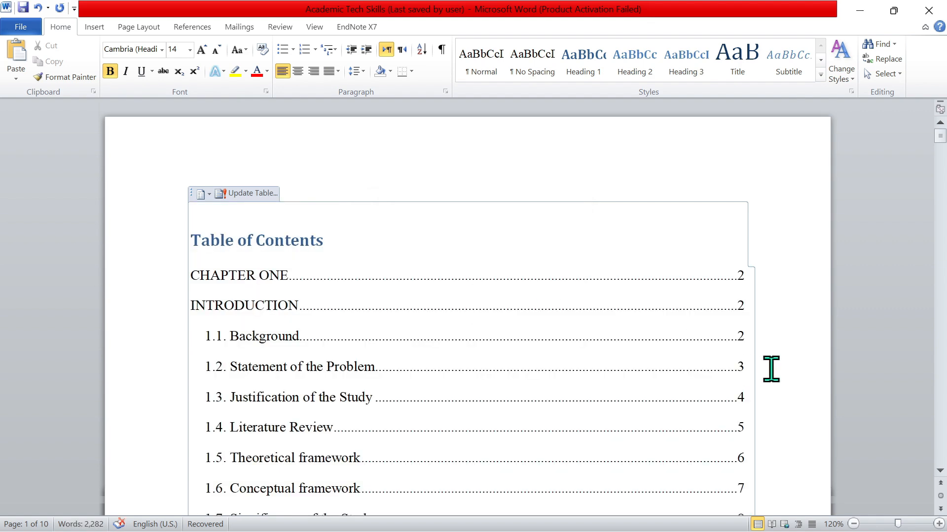
Check the updated table of contents and follow the Chapter Three entry to its heading.
click(940, 435)
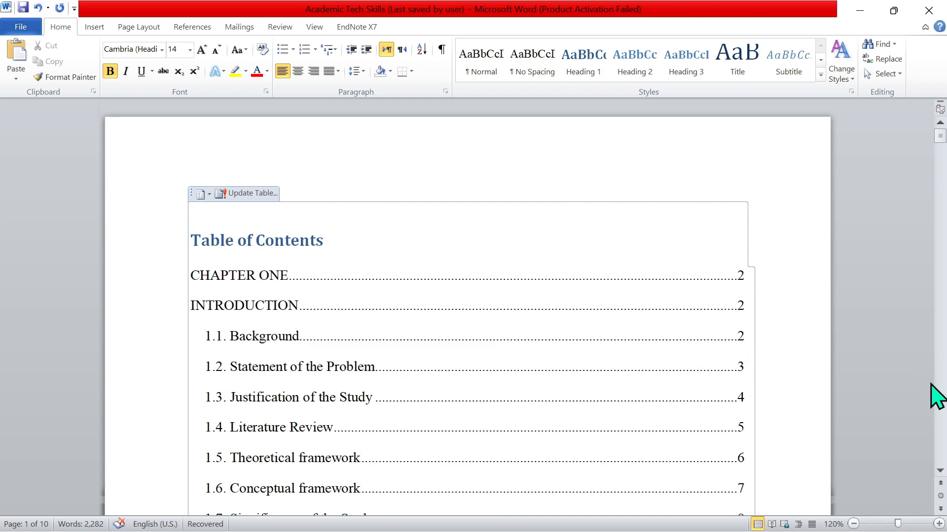
click(943, 442)
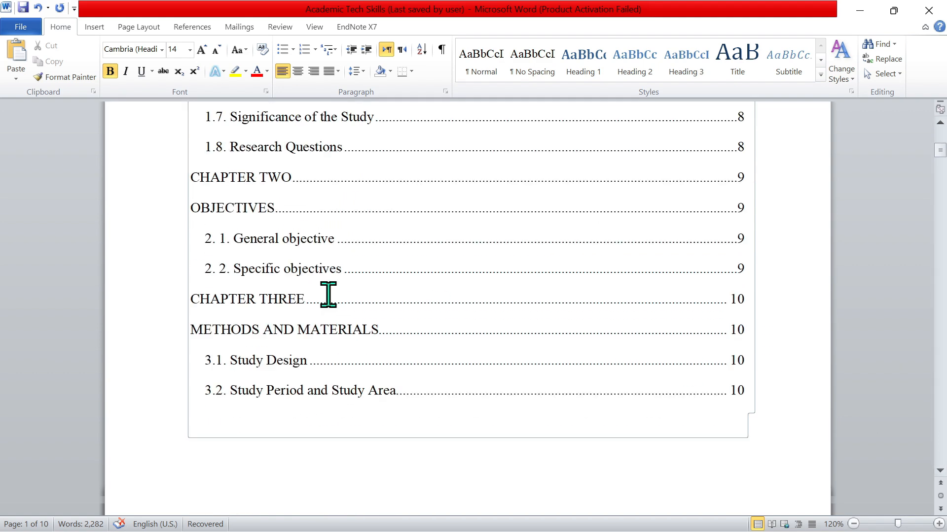
click(246, 301)
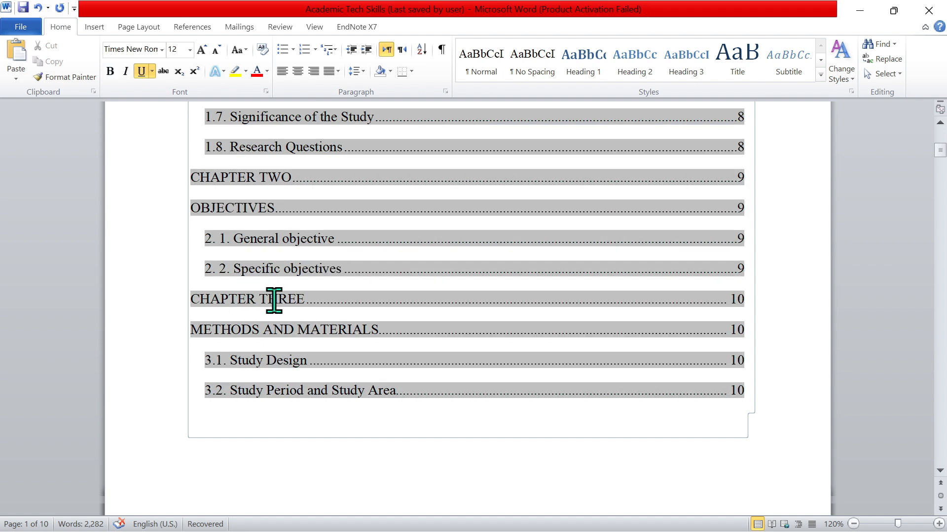
ctrl+click(270, 299)
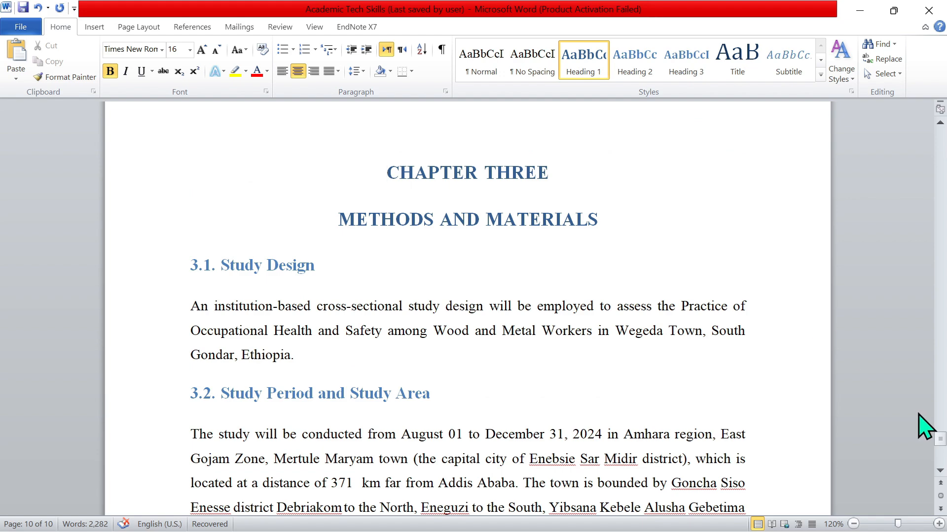
drag(940, 446, 898, 127)
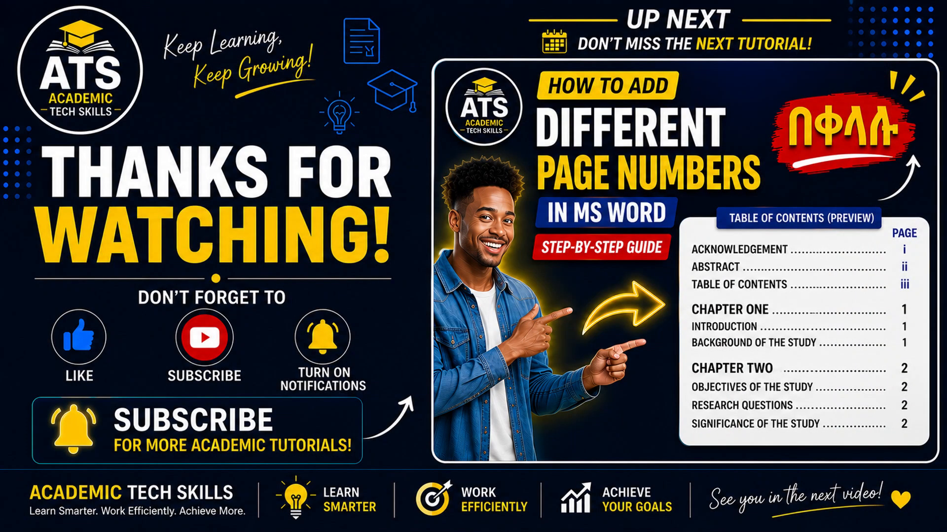